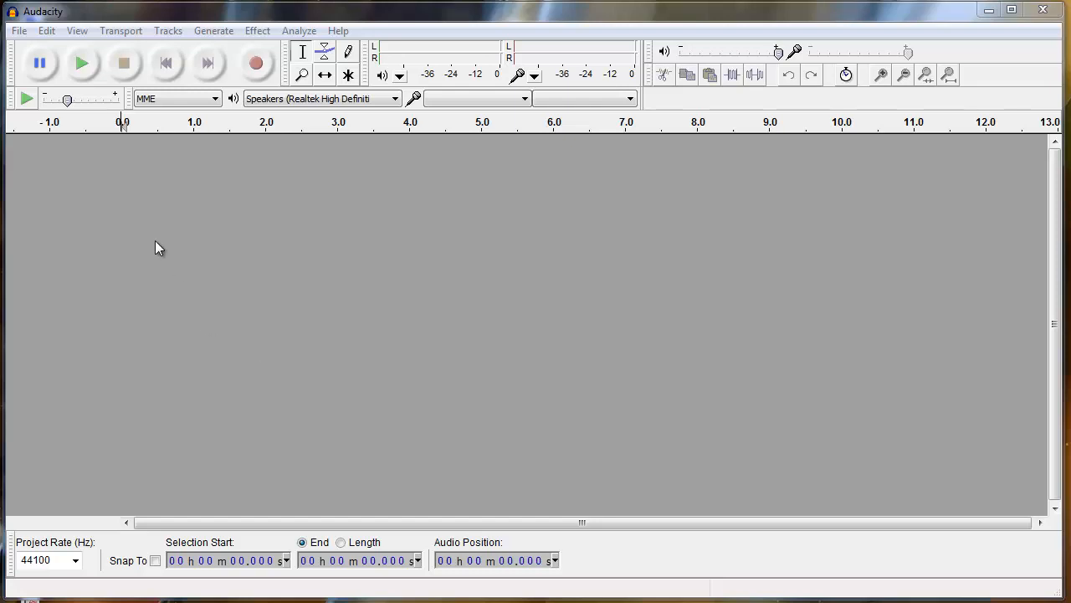
- Open the audio file VN620015.wav, importing it as a copy made before editing
click(21, 29)
click(46, 68)
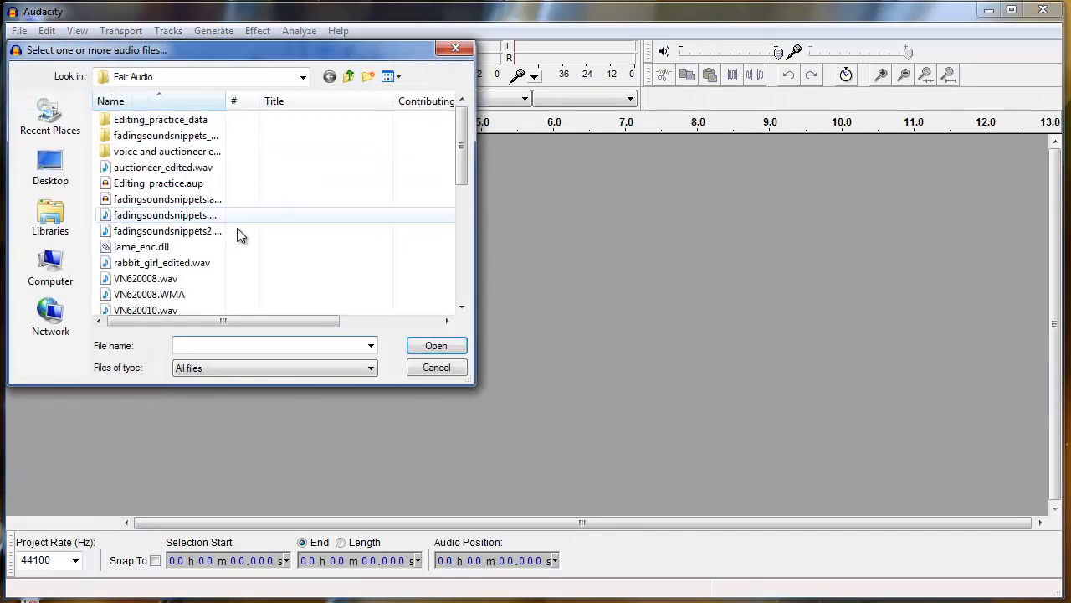
drag(460, 159, 463, 263)
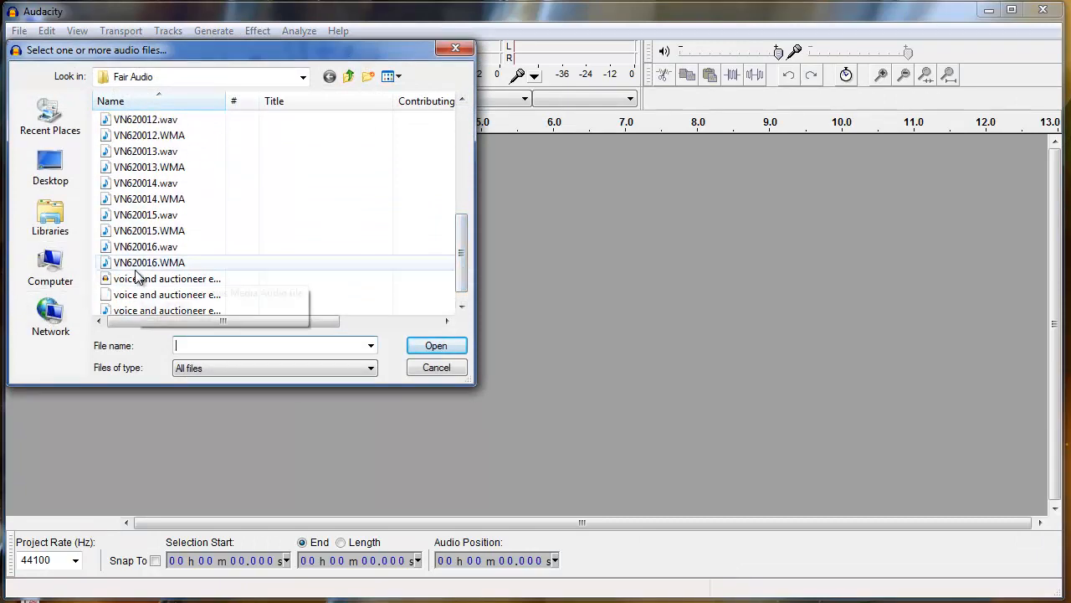
click(161, 217)
double_click(162, 218)
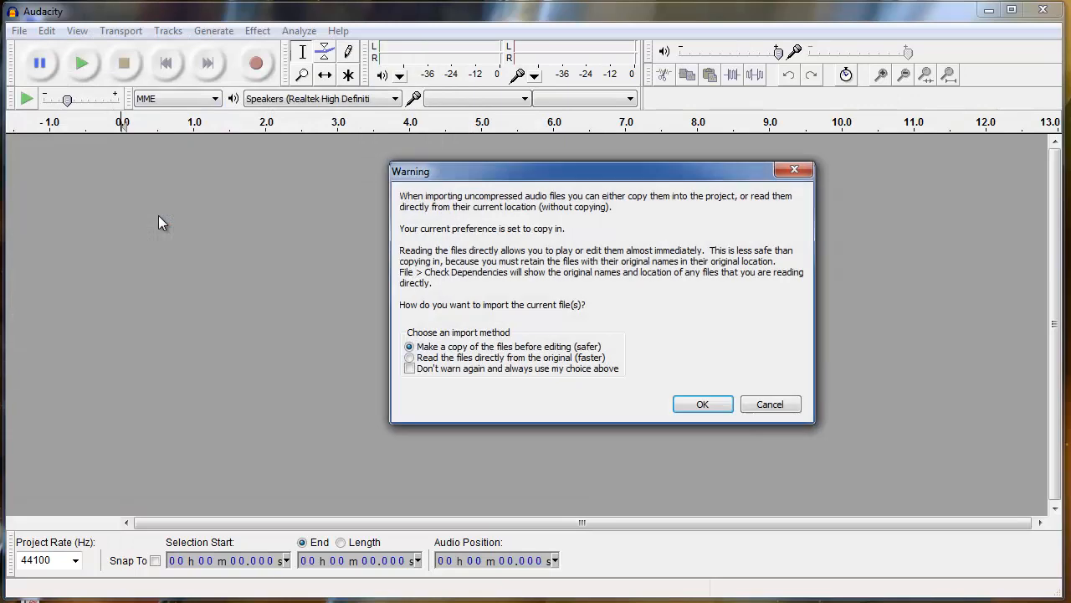
click(707, 406)
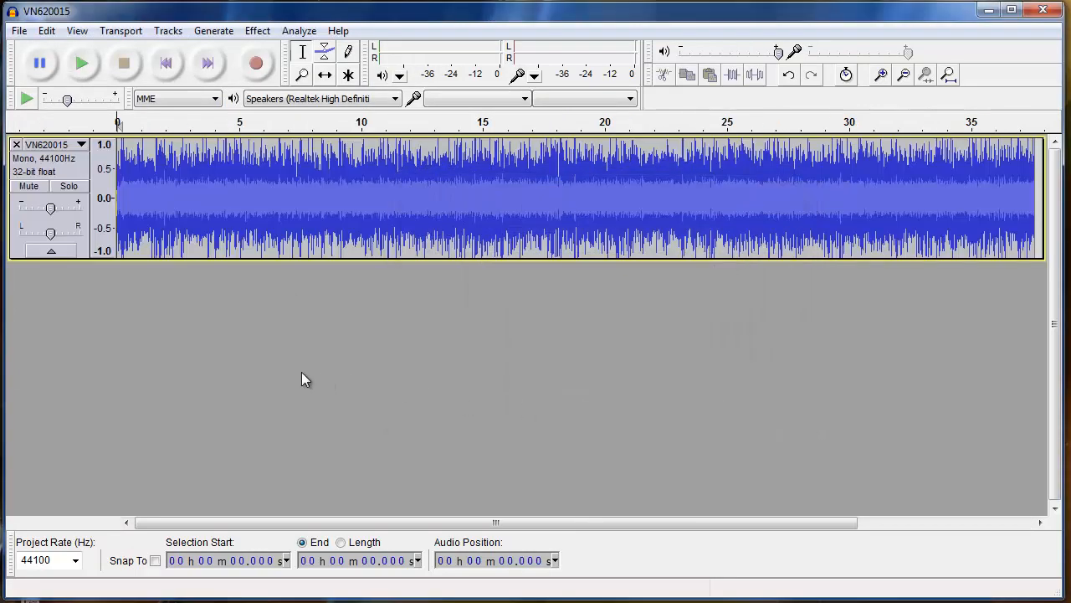
- Play the recording from its beginning, from about 5.8 s and from about 9 s to find where the wanted section starts
key(space)
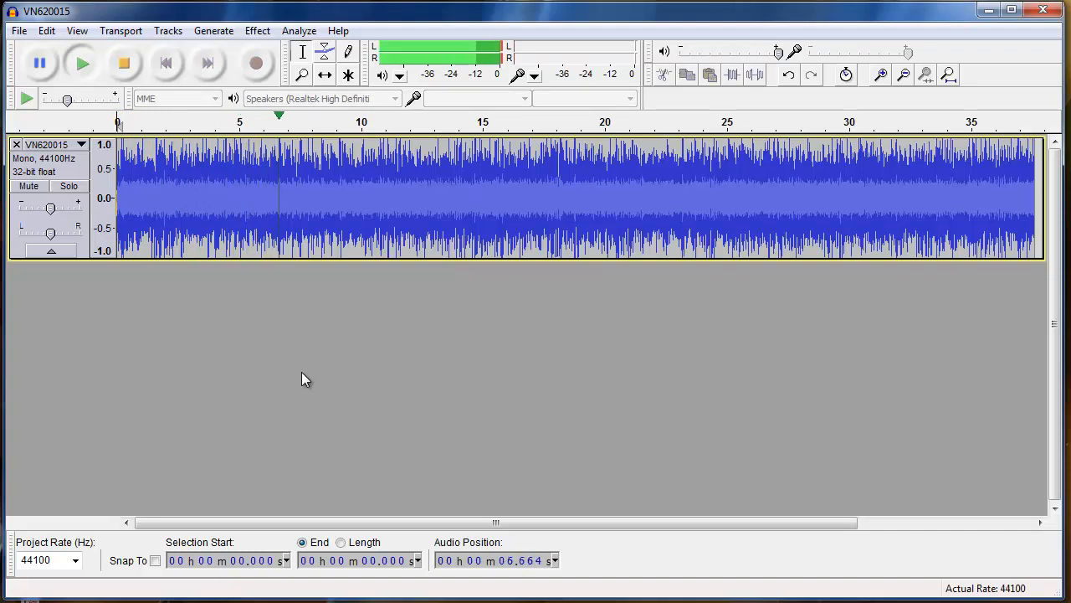
key(space)
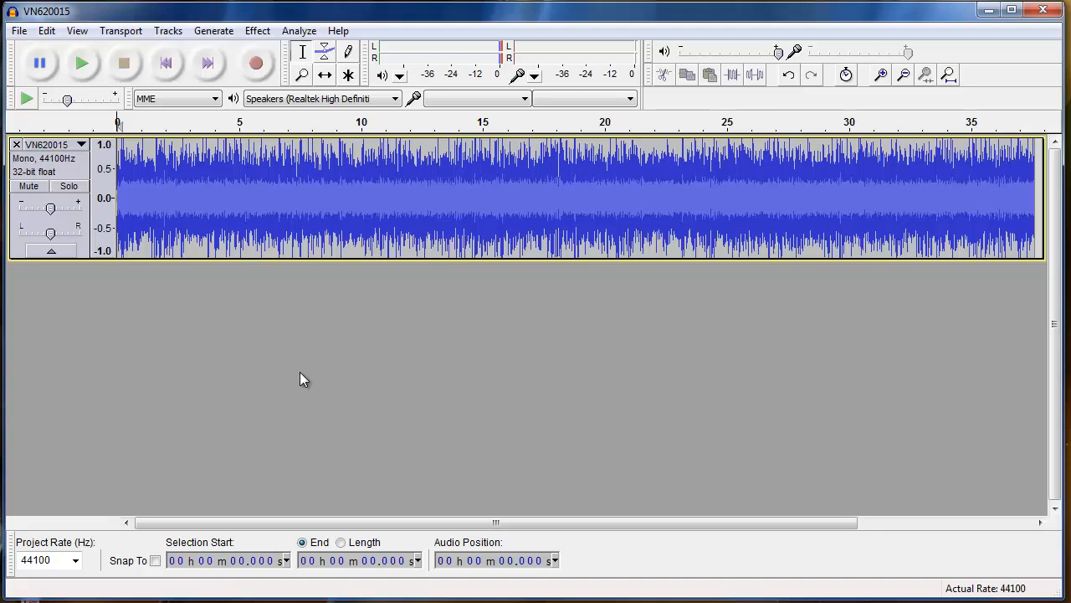
click(260, 154)
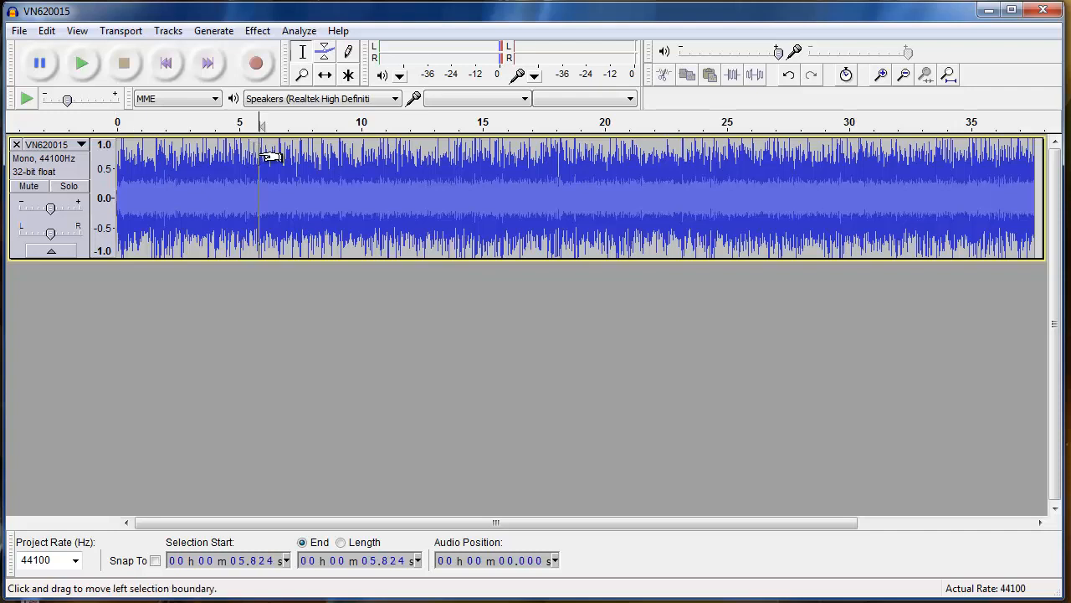
key(space)
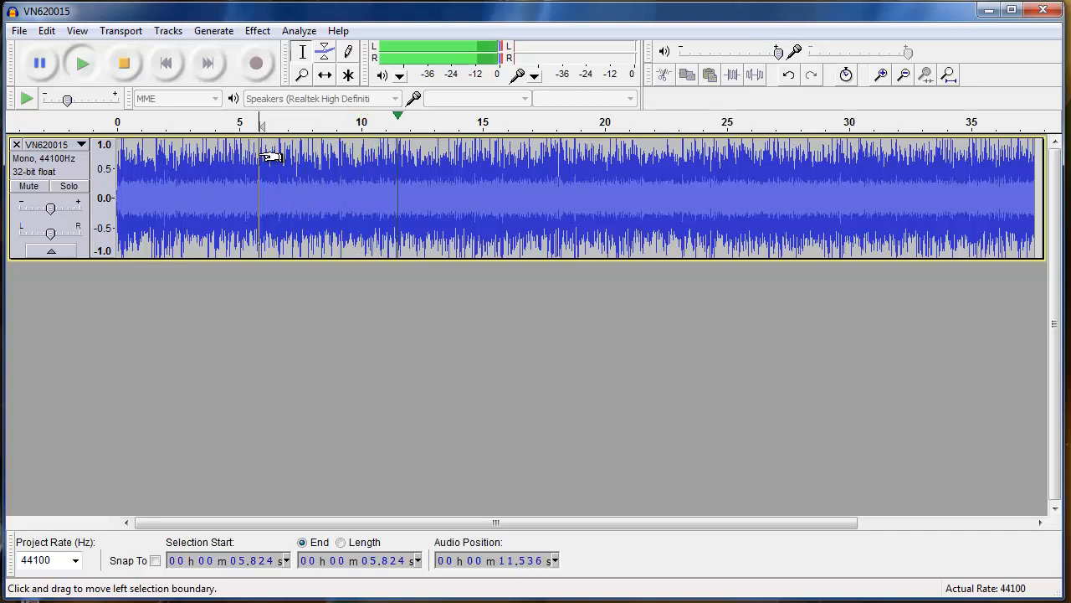
click(337, 156)
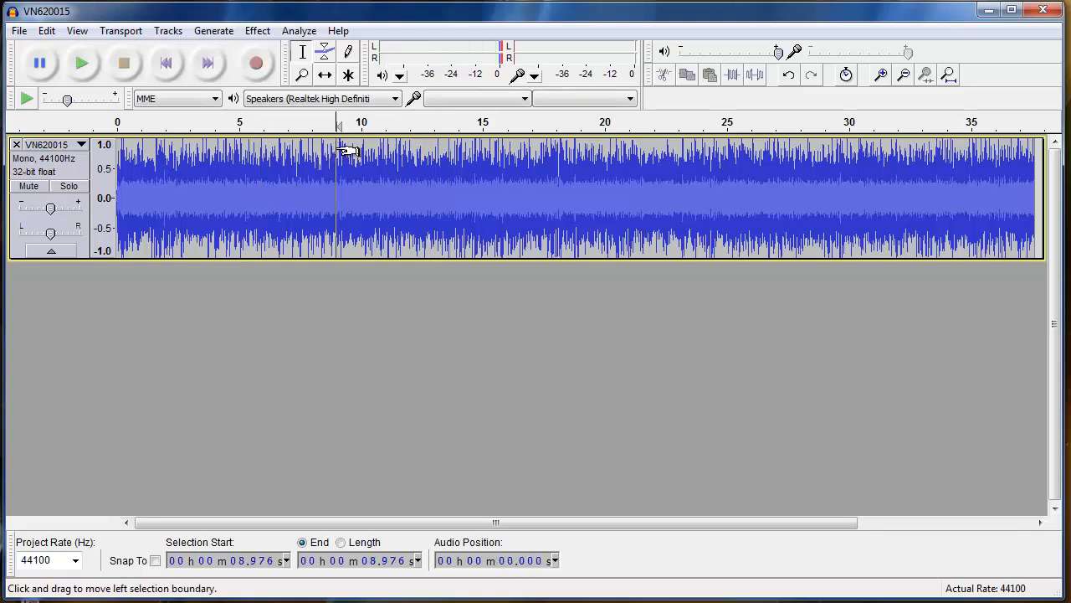
key(space)
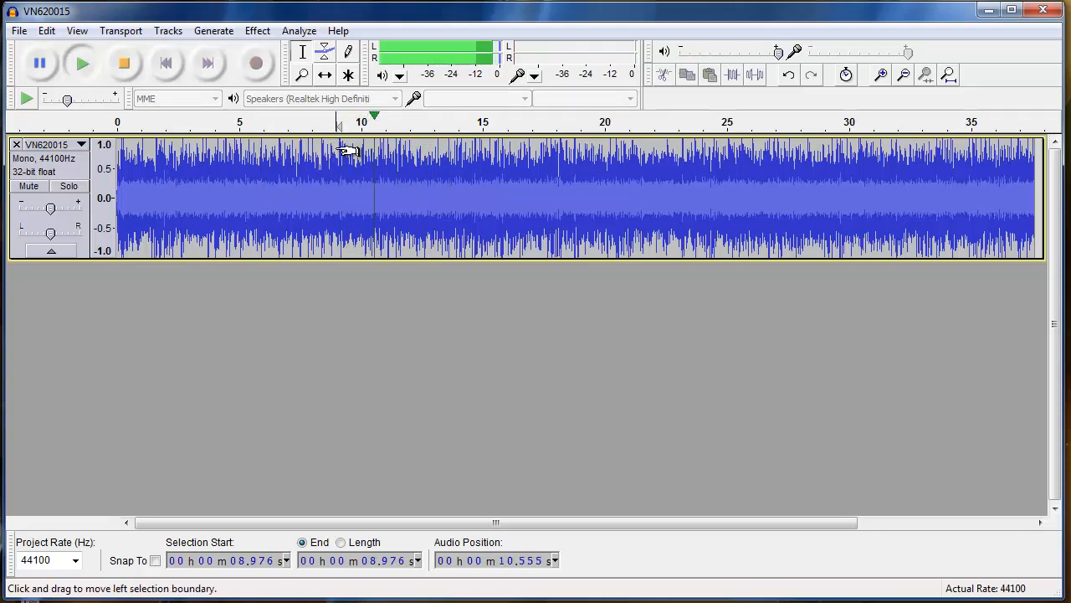
key(space)
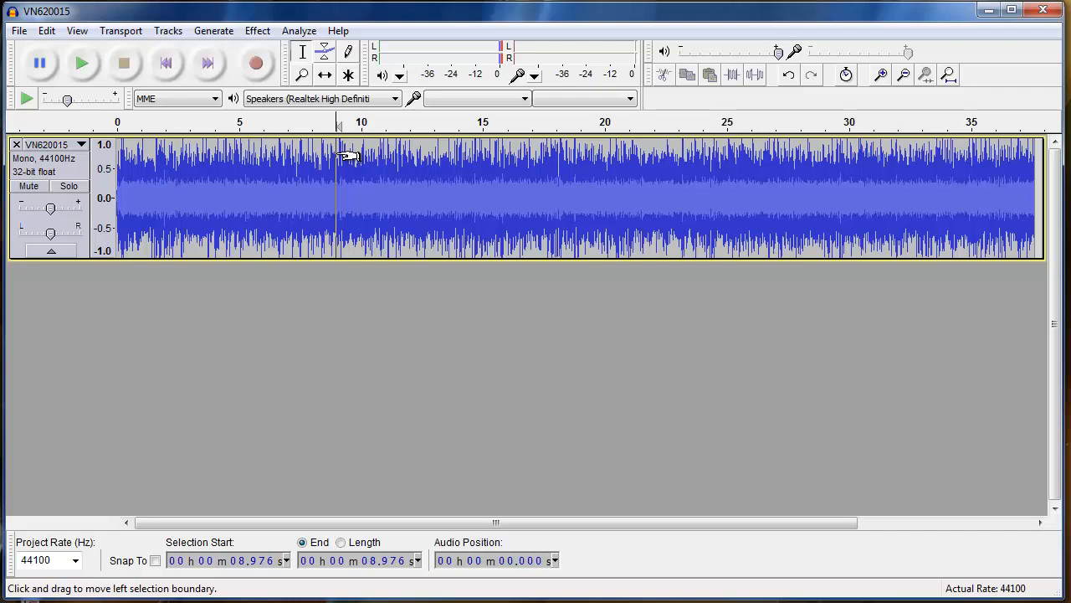
- Copy the audio from about 9 s to the end into the start of a new audio track, and remove the original VN620015 track
drag(342, 157, 1041, 192)
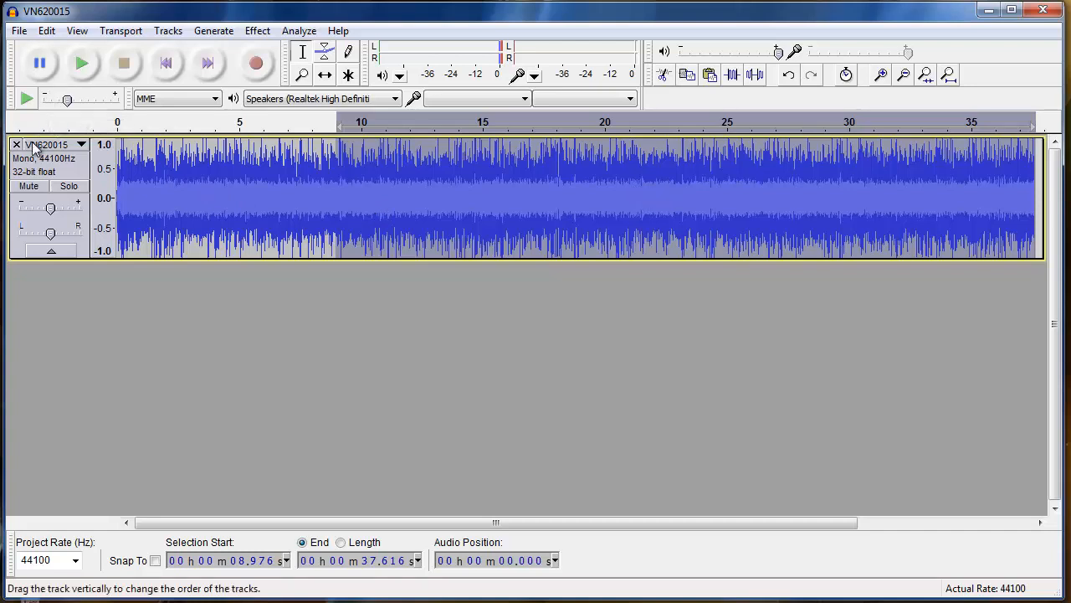
click(167, 33)
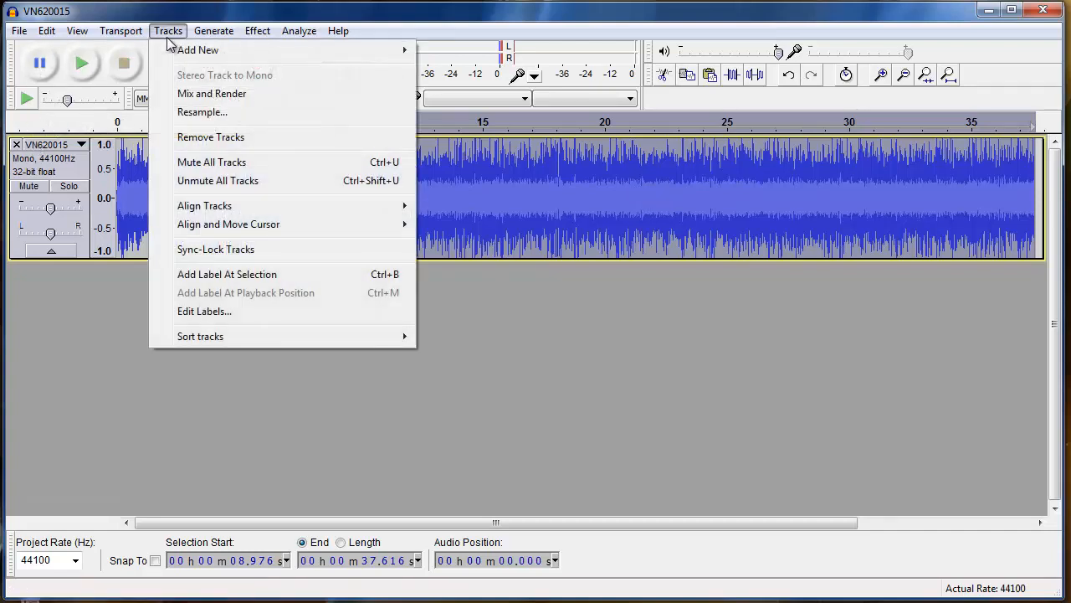
mouse_move(387, 52)
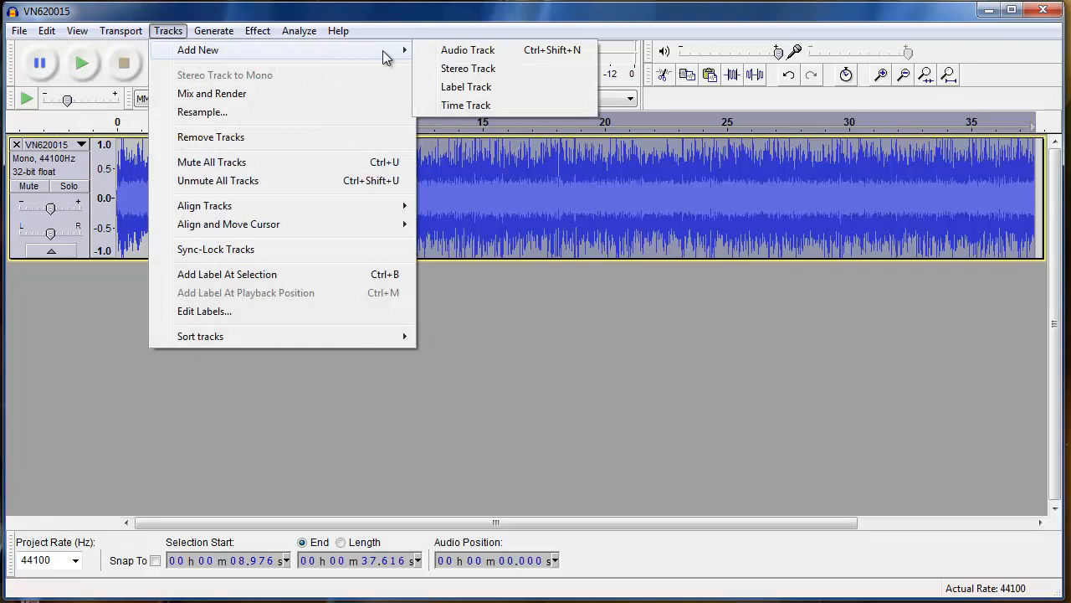
click(488, 51)
click(252, 305)
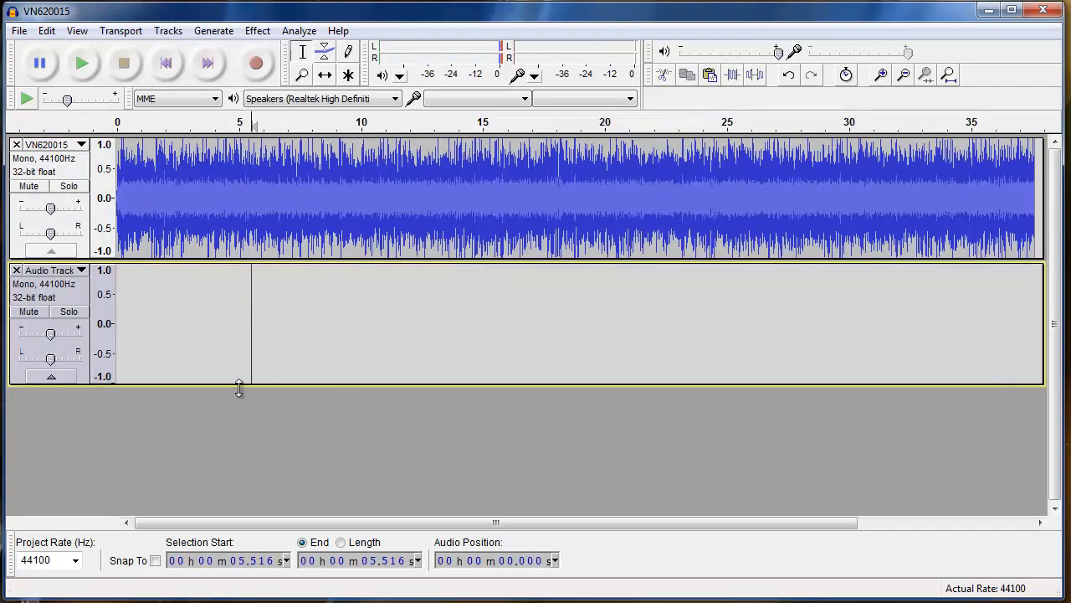
key(Home)
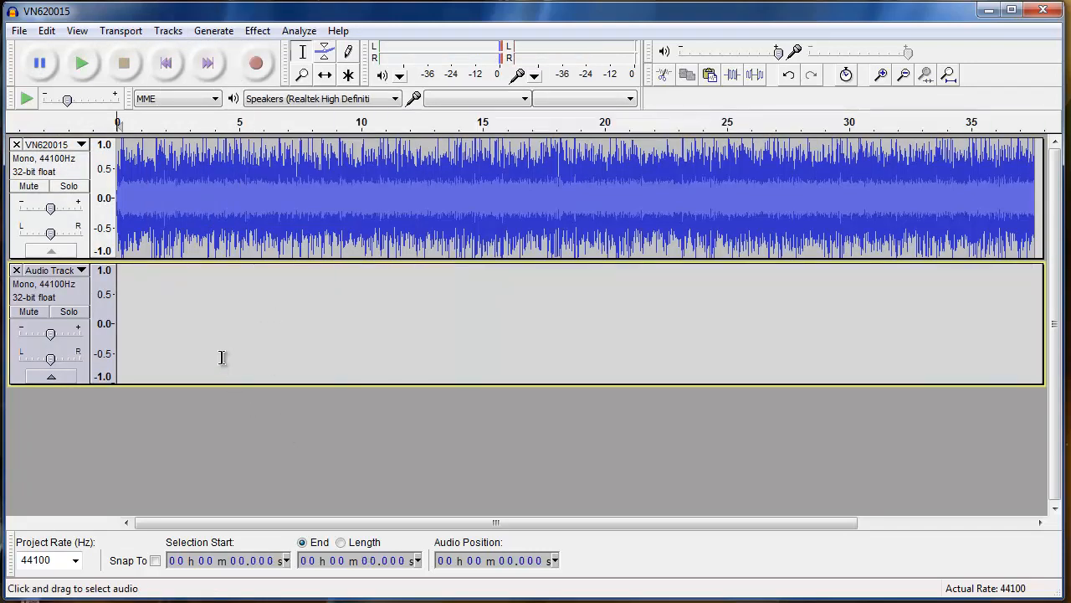
key(ctrl+v)
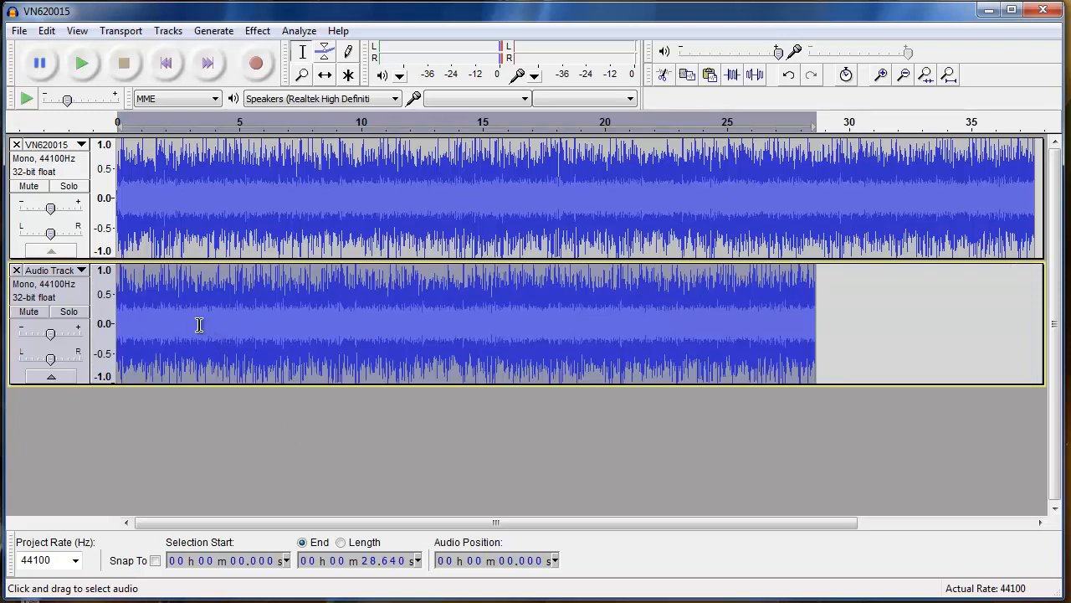
click(17, 145)
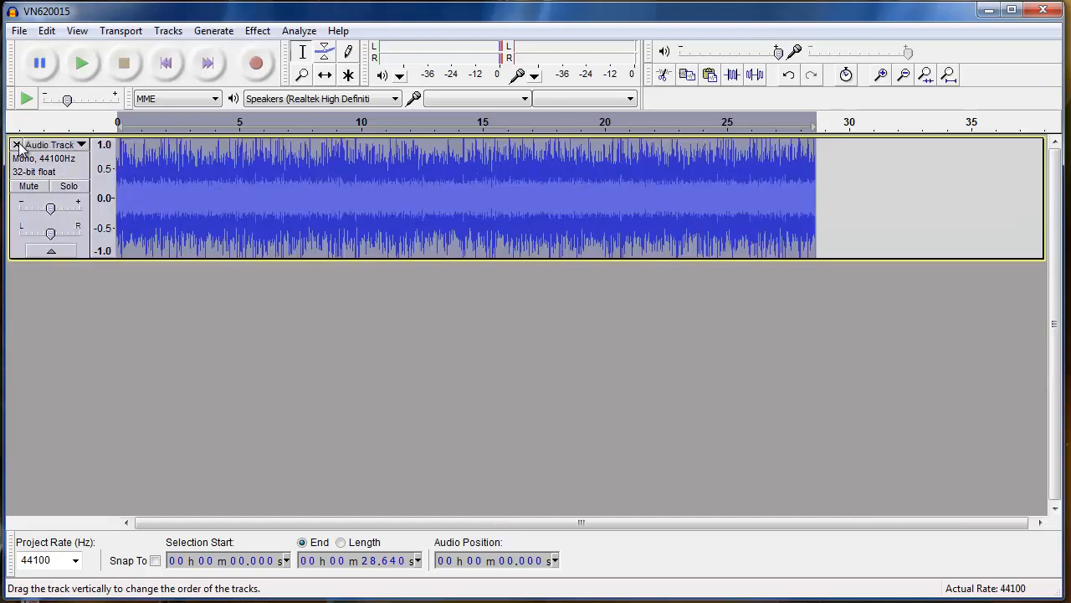
click(154, 243)
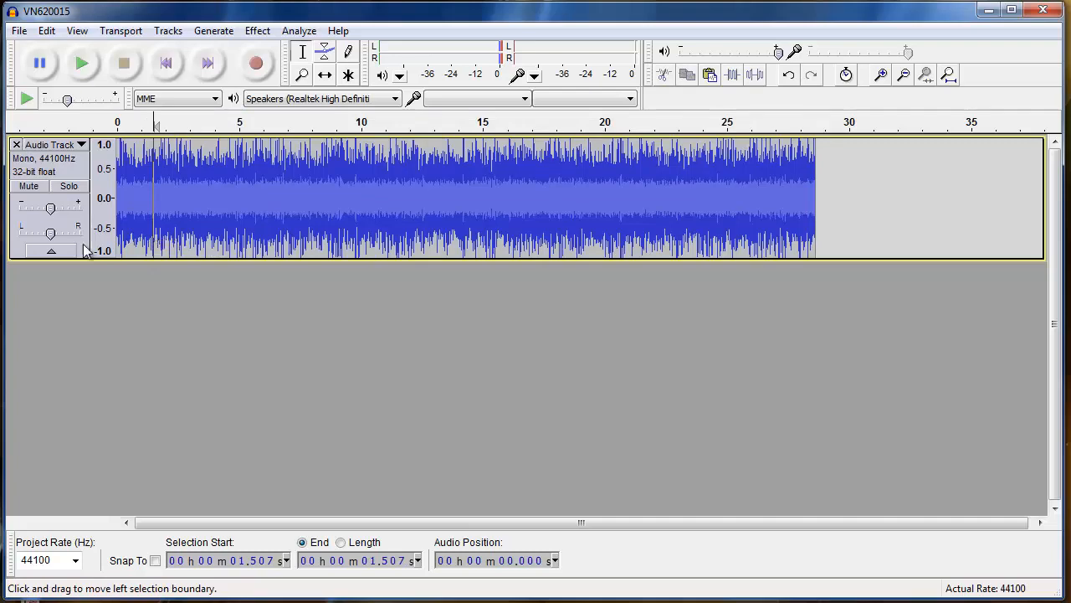
- Open rabbit_girl_edited.wav in a separate window, importing it as a copy made before editing
click(18, 32)
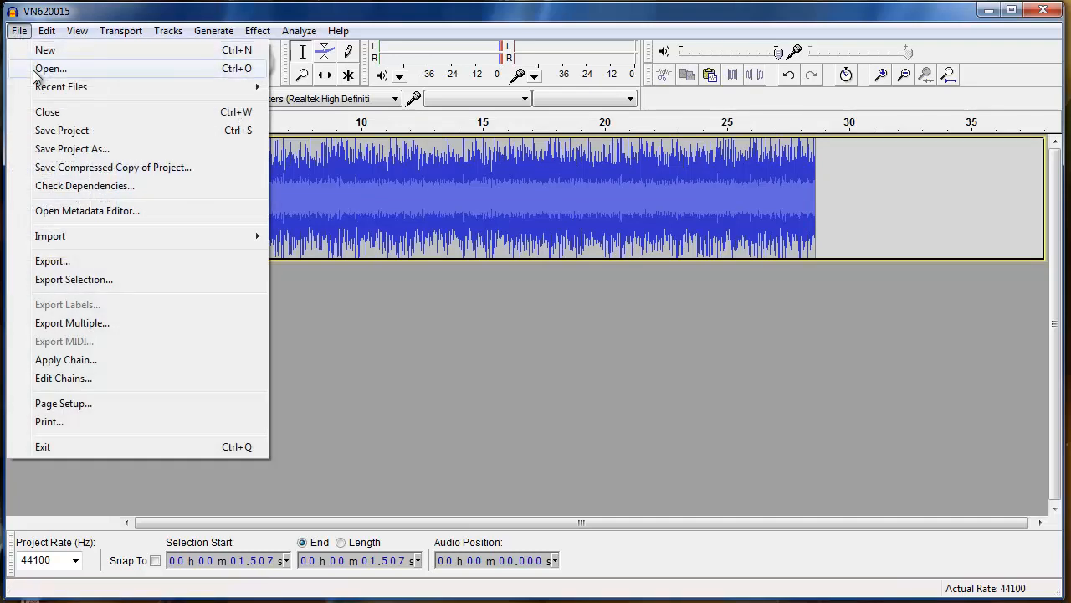
click(37, 68)
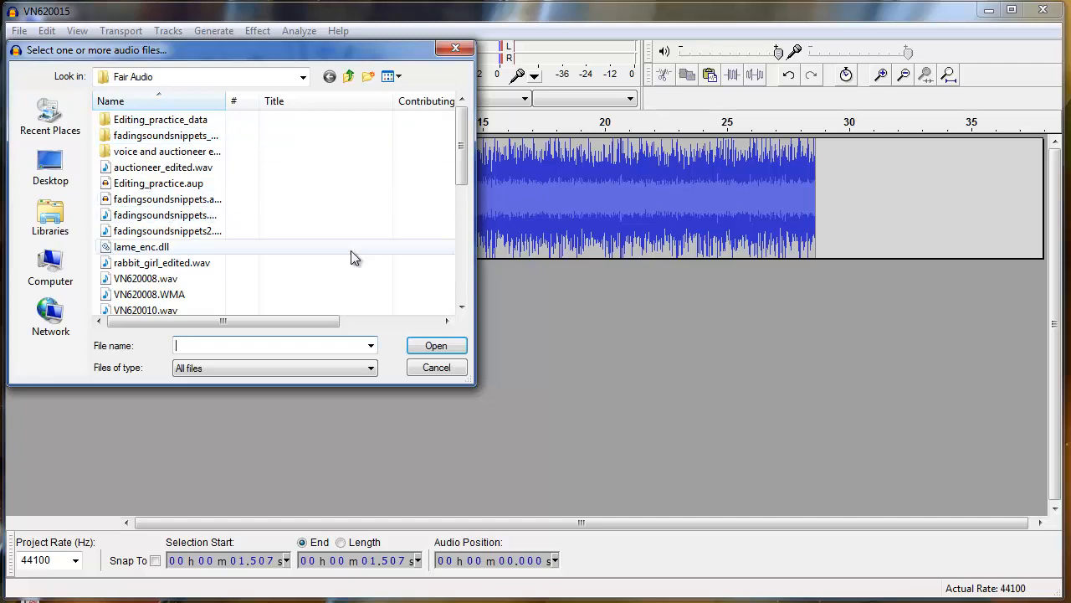
double_click(163, 264)
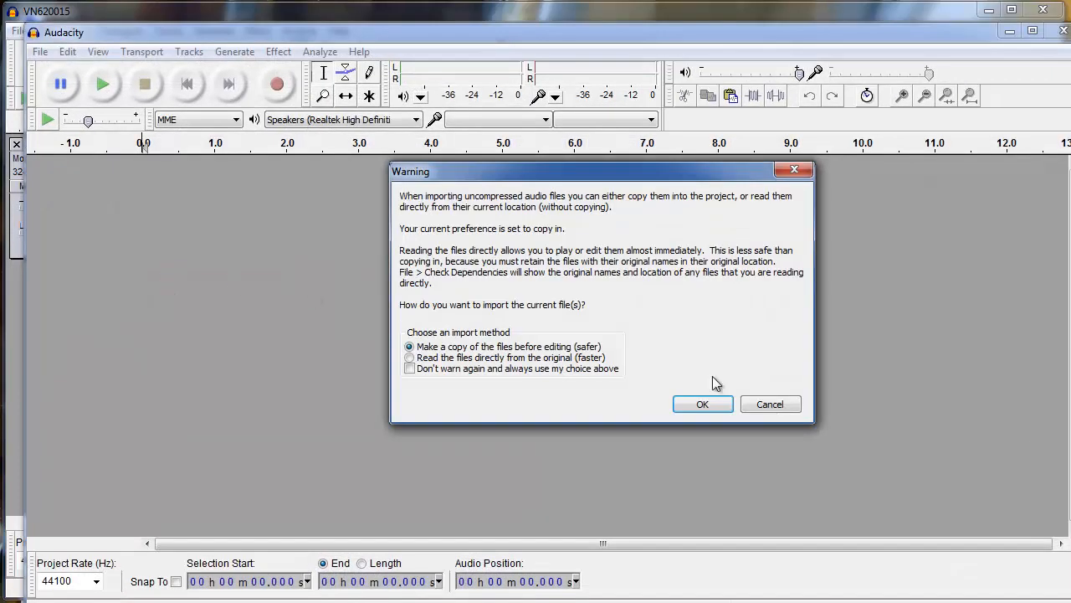
click(710, 405)
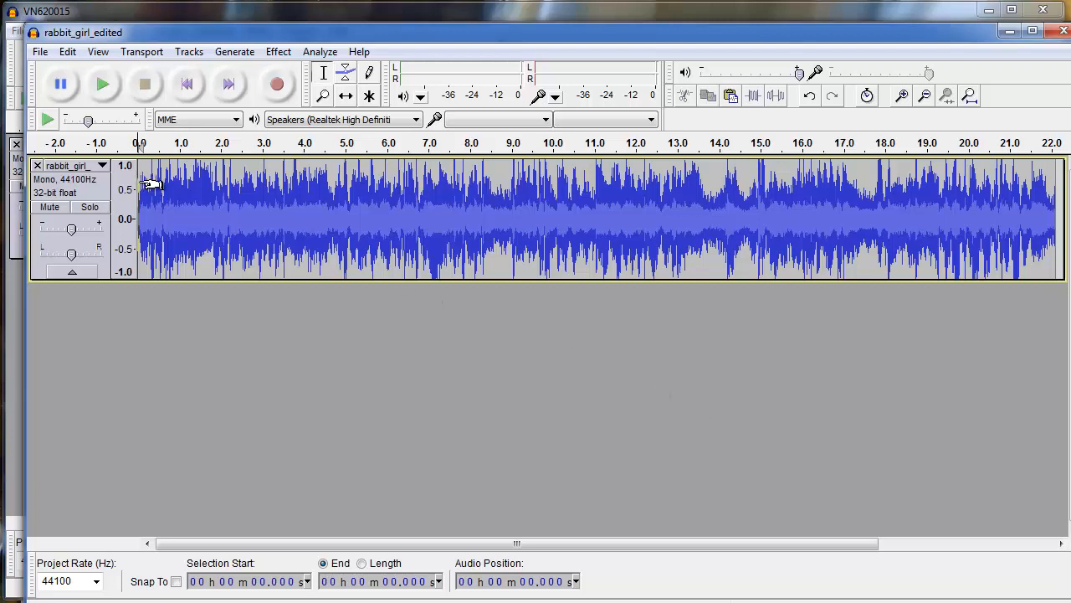
- Copy the entire rabbit_girl_edited clip and close its window
drag(141, 180, 1061, 228)
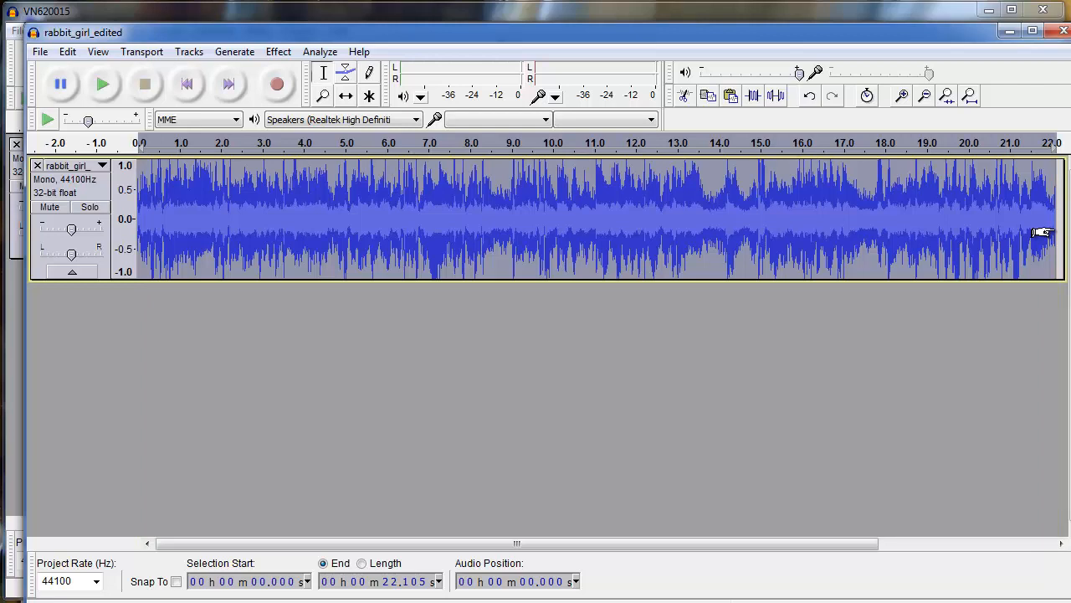
click(1053, 33)
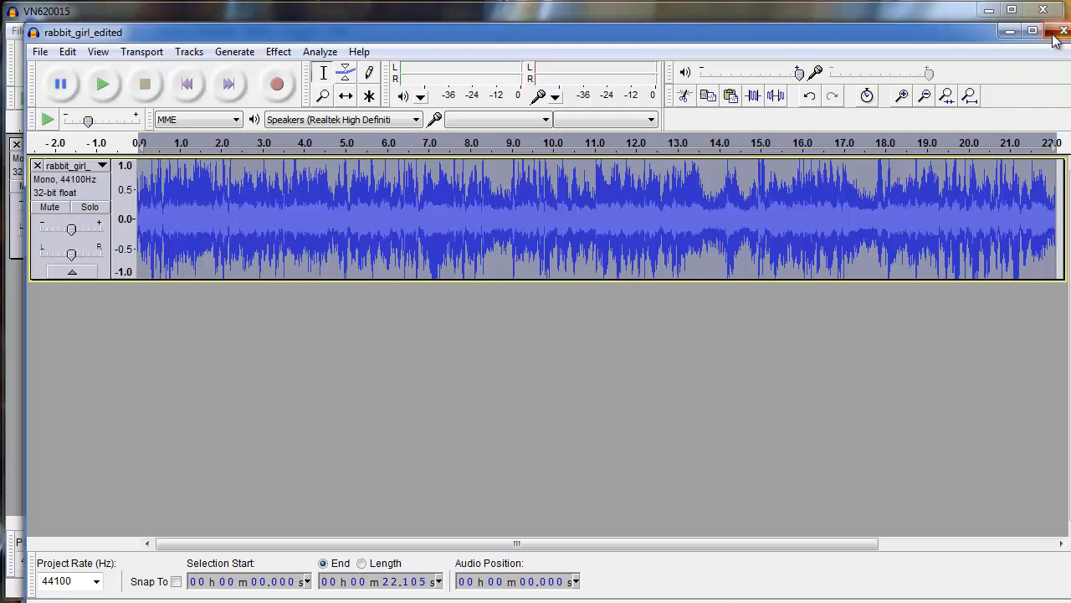
click(608, 362)
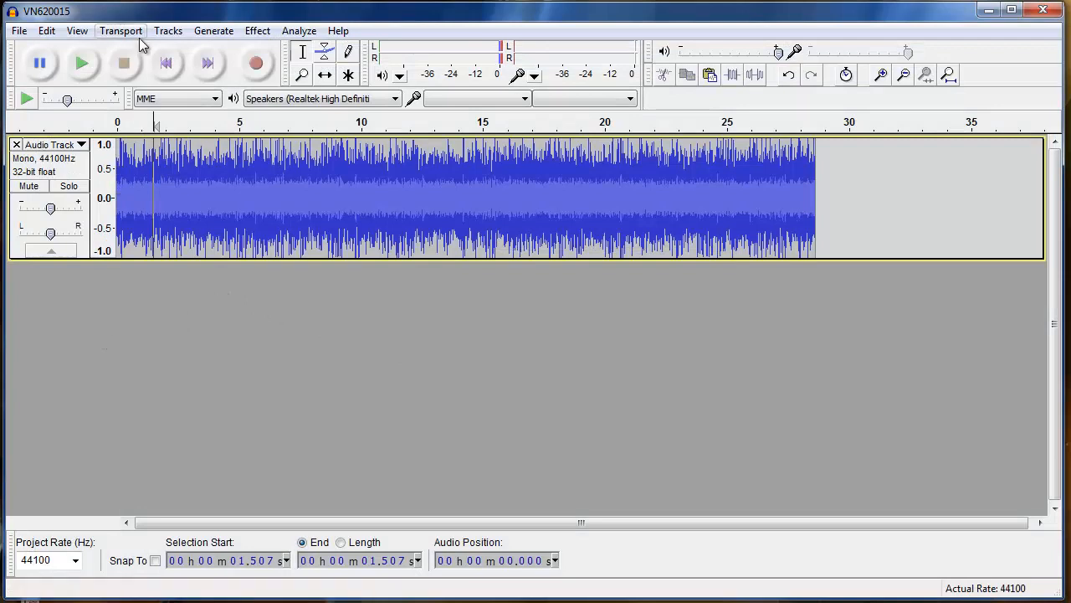
- Add a second audio track to the VN620015 project and paste the copied rabbit_girl_edited clip at 0 s
click(164, 32)
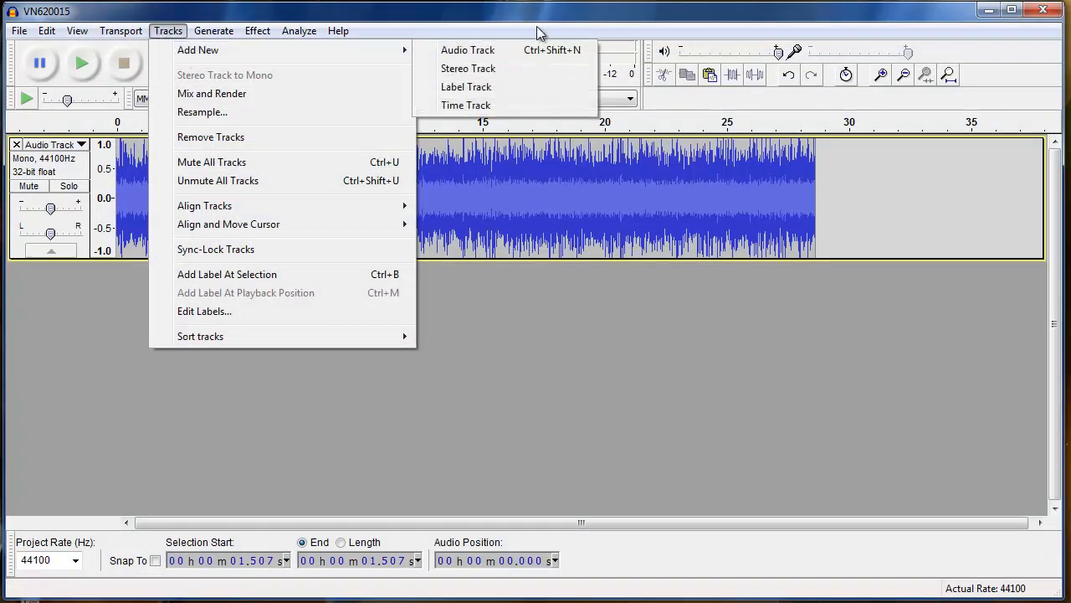
mouse_move(399, 52)
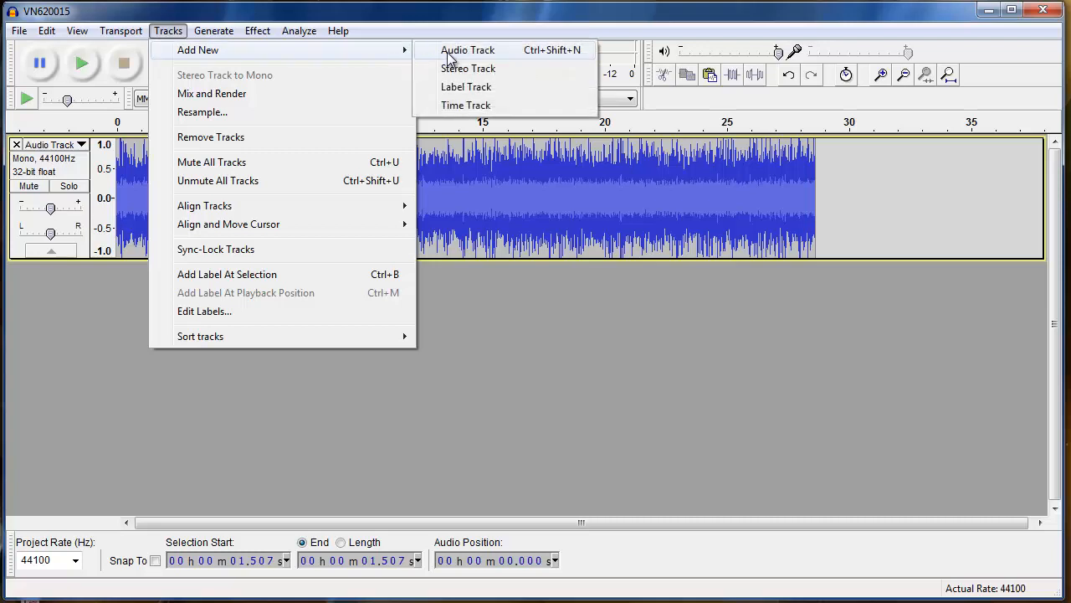
click(452, 51)
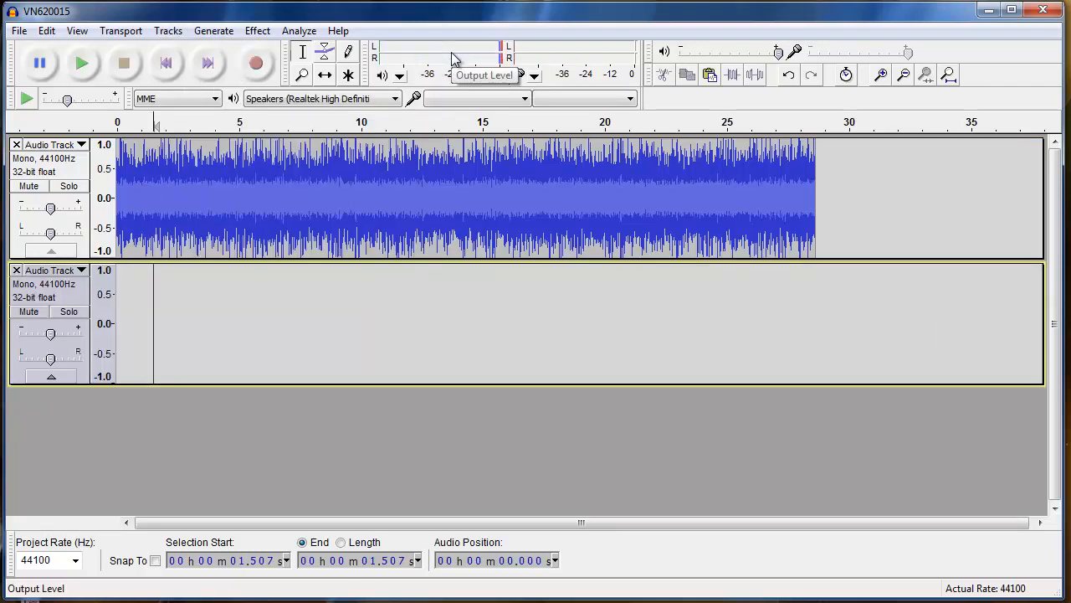
click(159, 307)
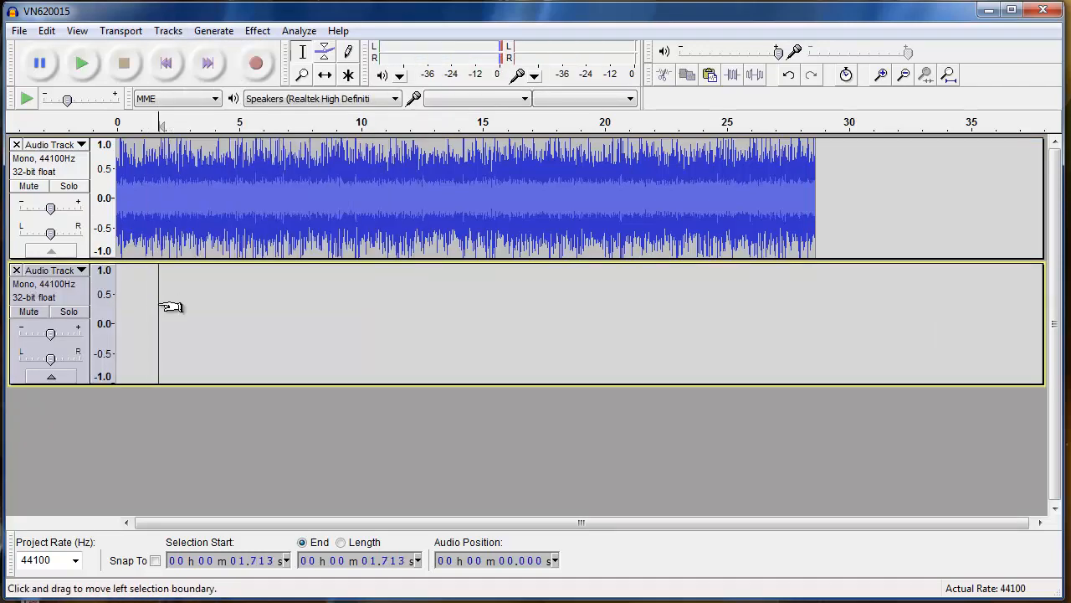
key(Home)
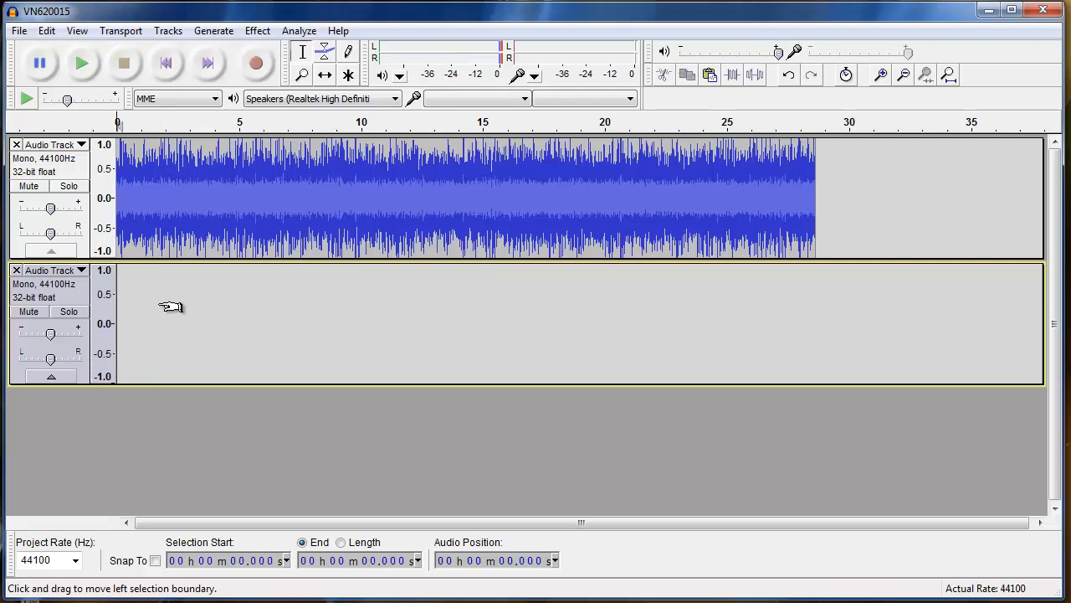
key(ctrl+v)
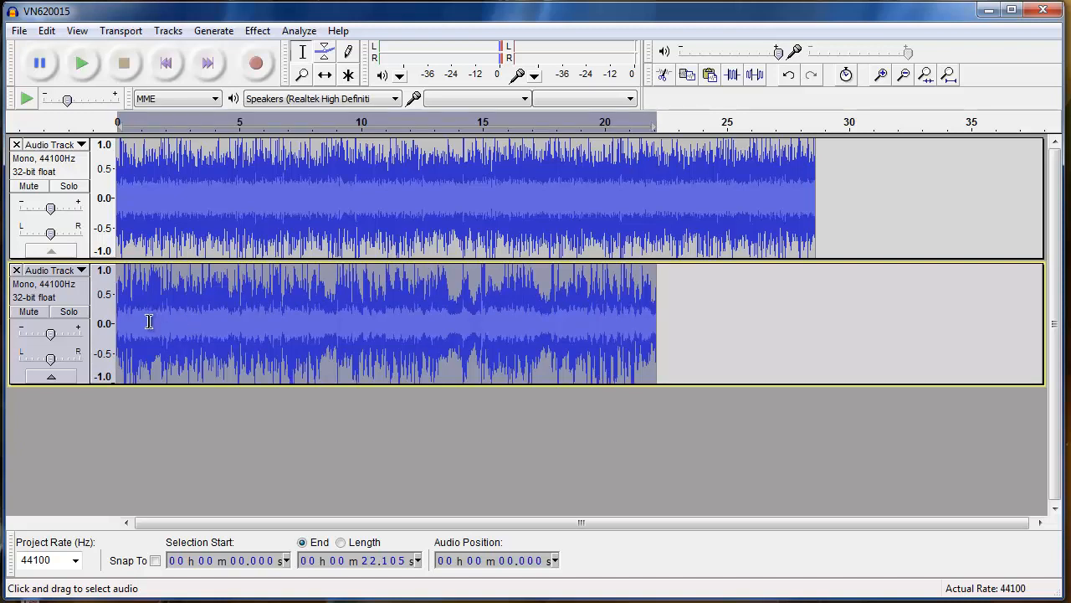
- Mute the second track with the pasted rabbit_girl_edited clip and place the cursor at the start of the first track
click(34, 311)
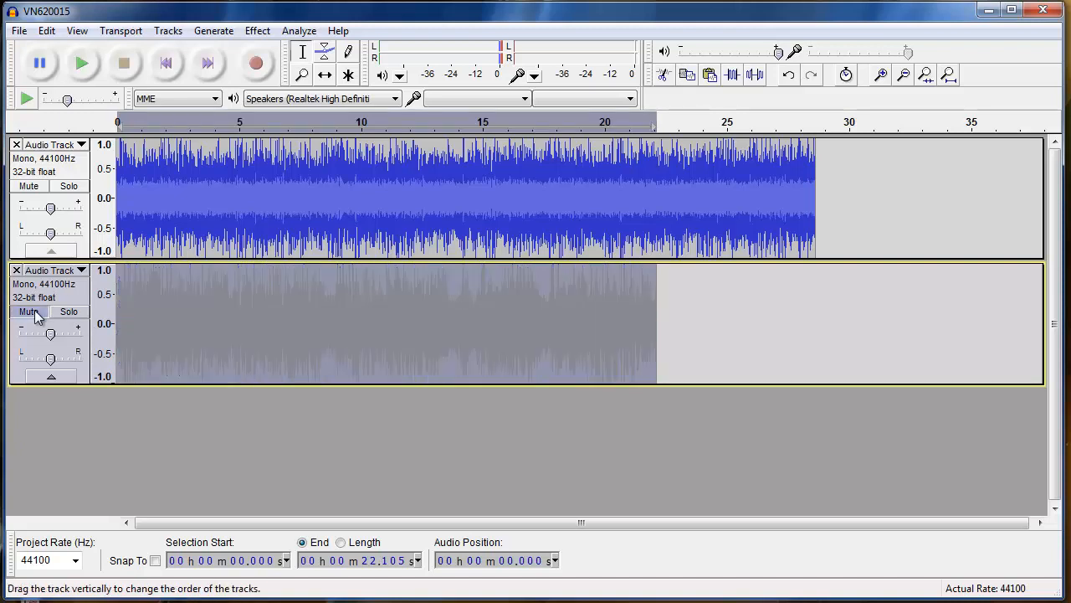
click(124, 179)
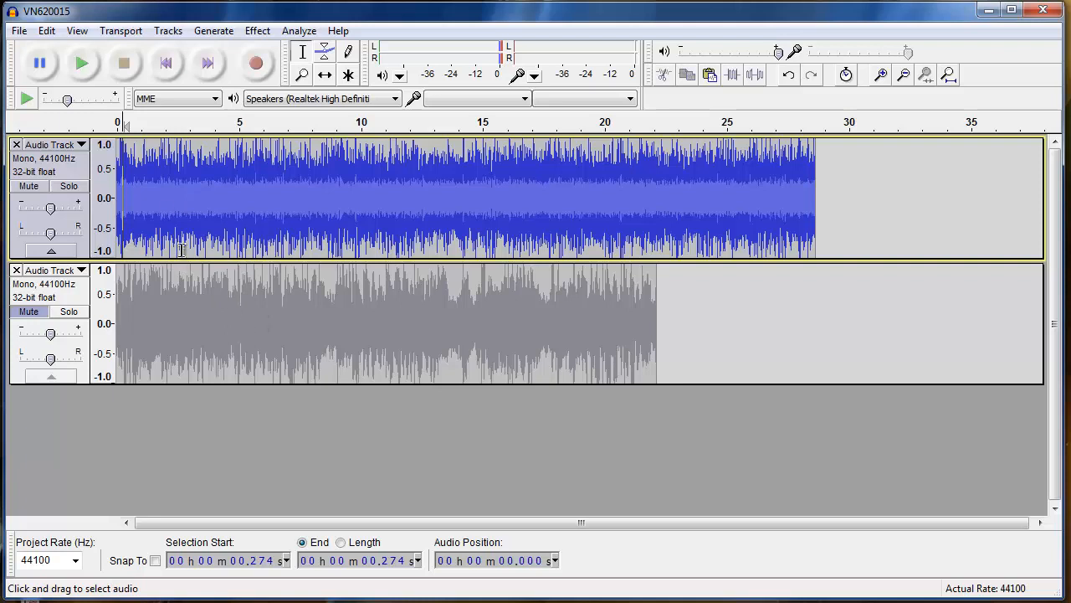
click(118, 159)
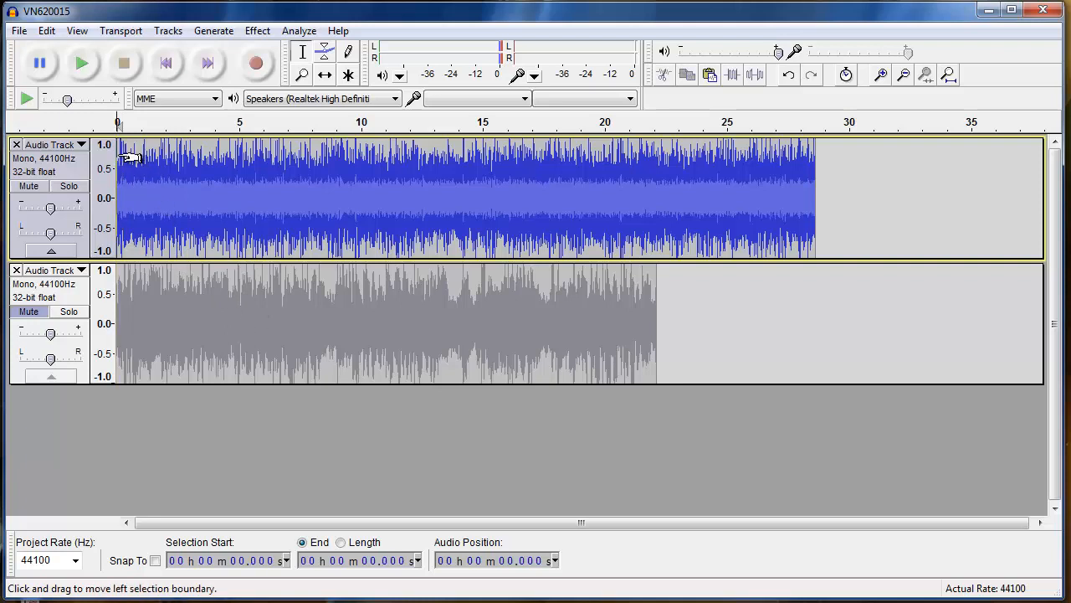
- Play the first track from the start to find where the volume should drop, and place the cursor at about 4.1 s
key(space)
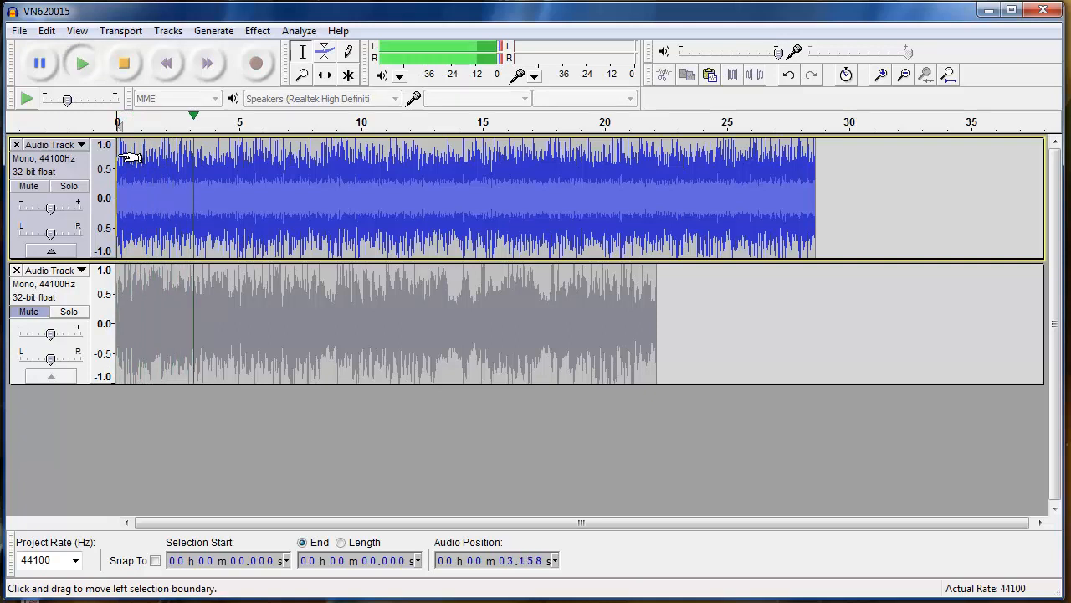
key(space)
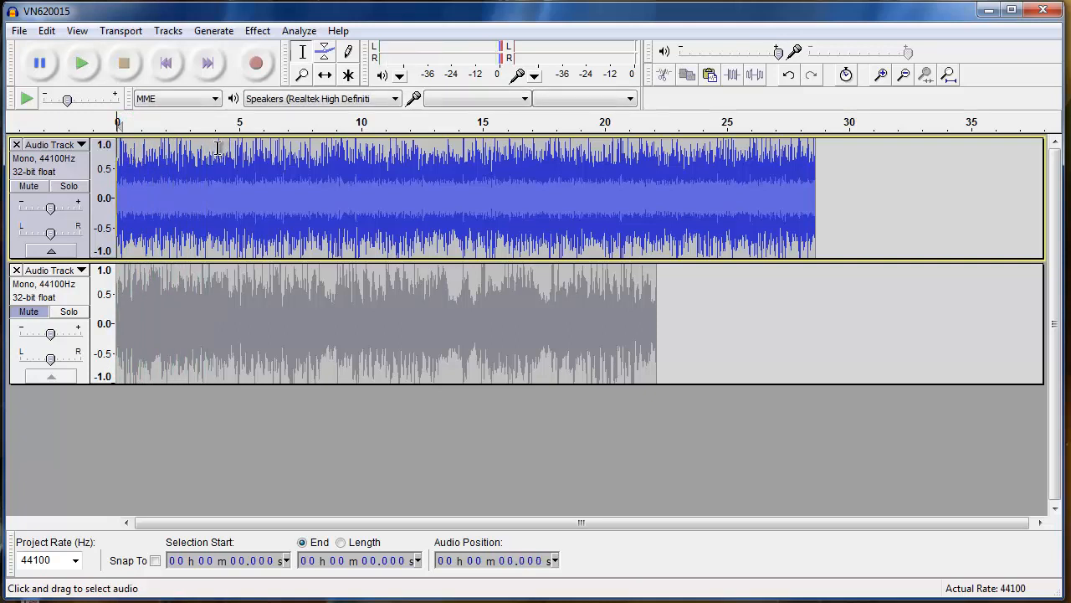
click(218, 147)
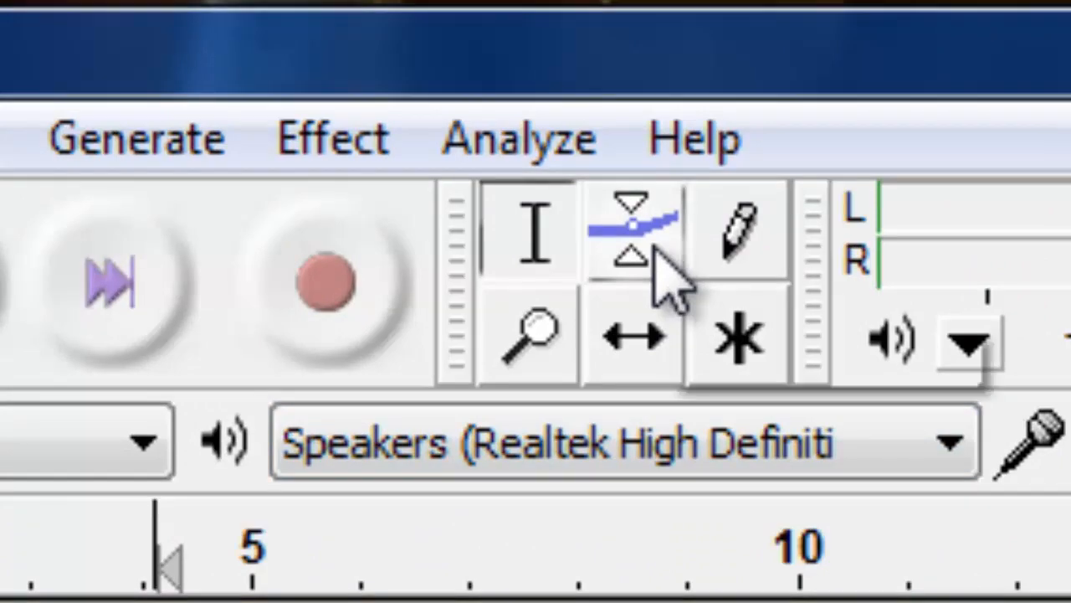
- Use the Envelope tool to fade the first track down to about a third of its level between about 4 and 5.3 s
click(654, 246)
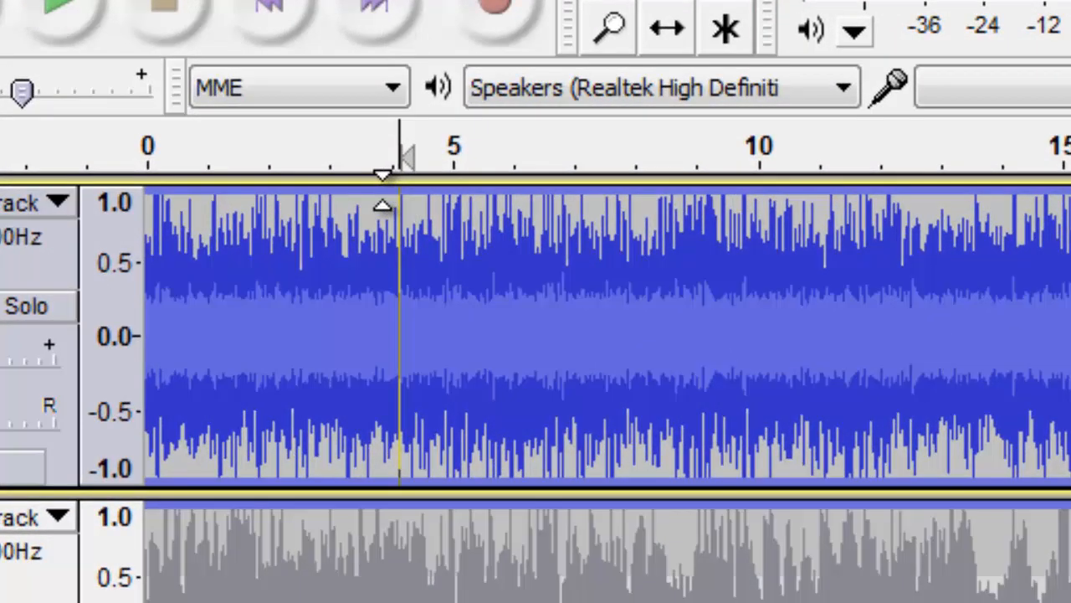
click(384, 191)
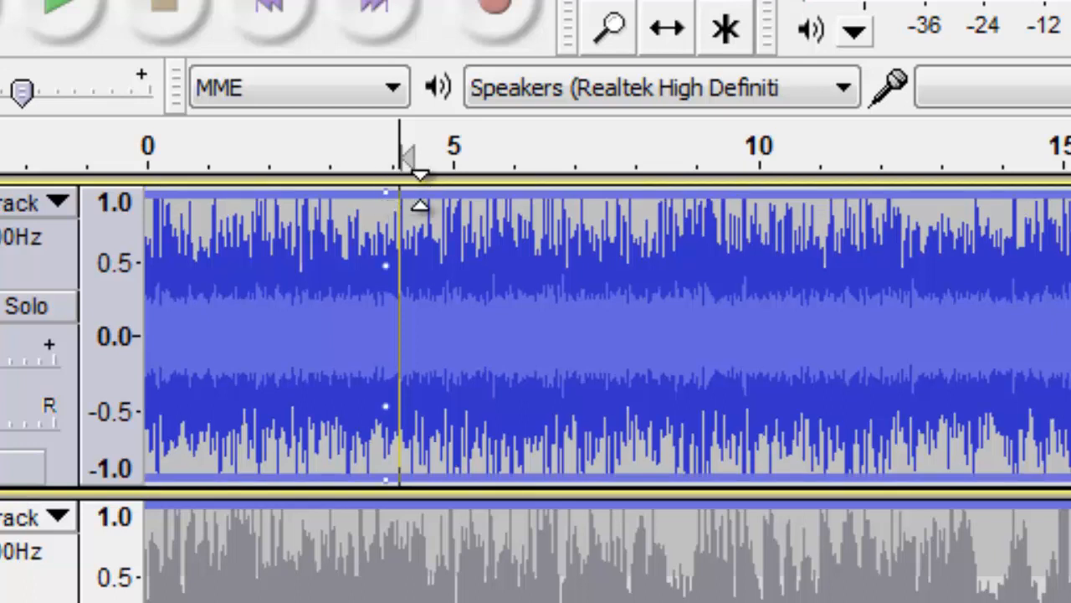
click(429, 196)
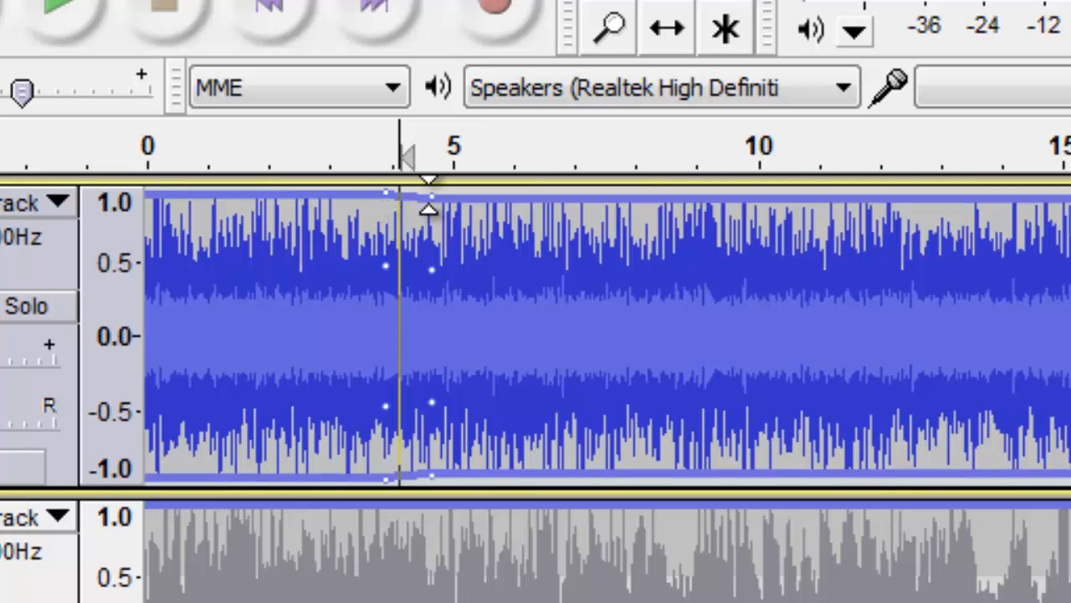
click(390, 194)
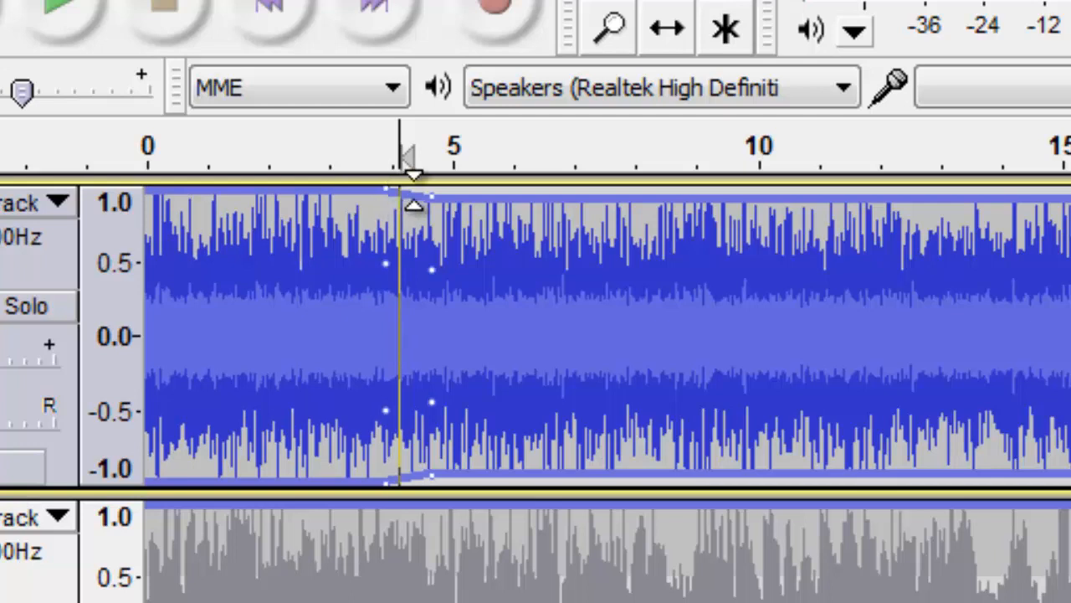
drag(431, 195, 472, 285)
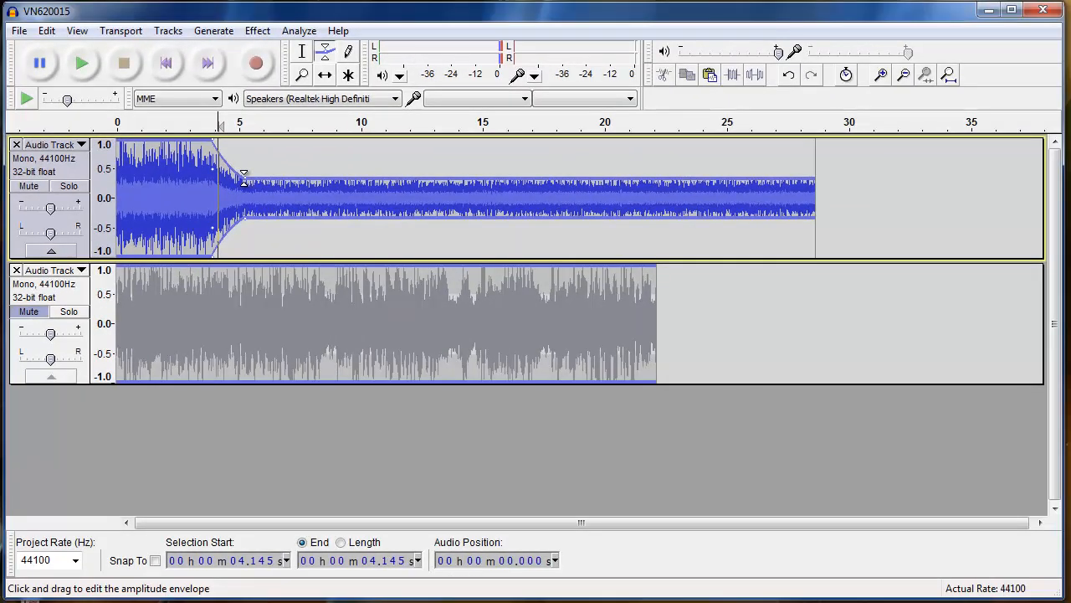
- Play the first track from about 1.4 s to check the volume fade-down
click(302, 51)
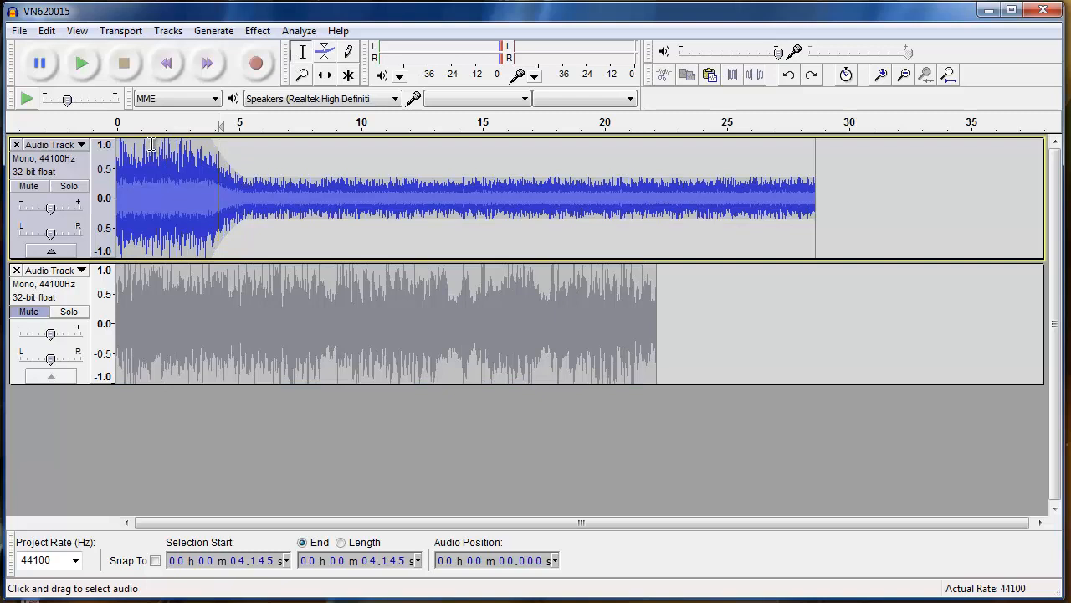
click(152, 142)
key(space)
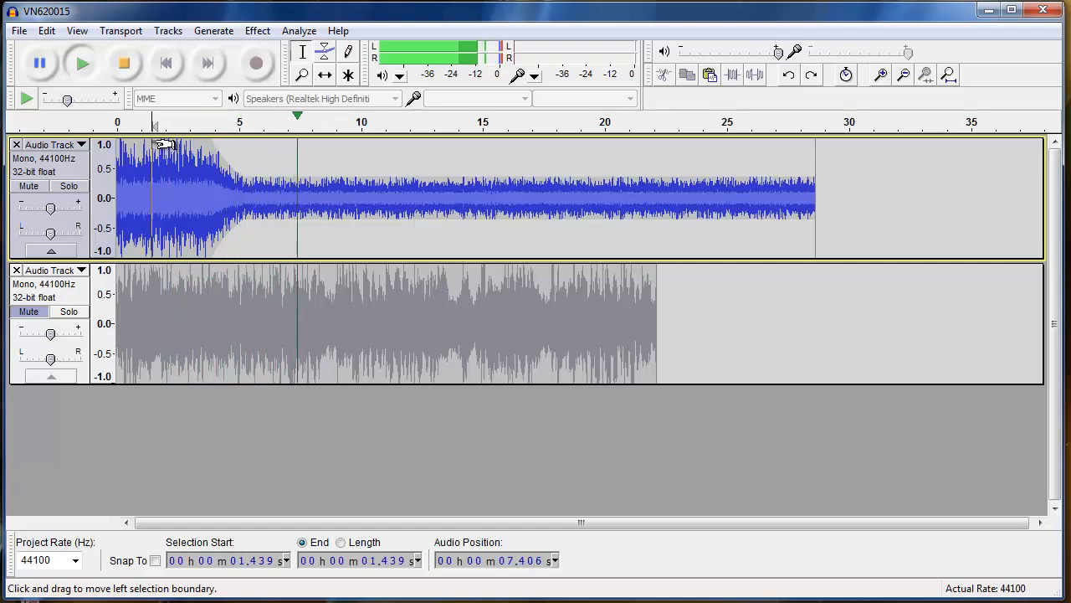
key(space)
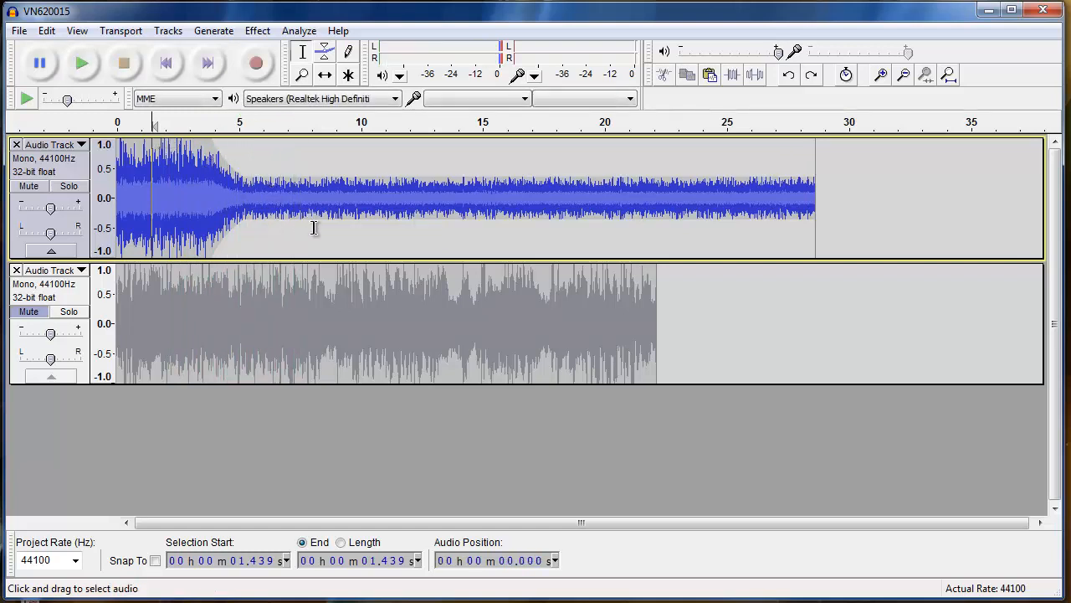
- Unmute the second track and play both tracks together from the beginning
click(33, 314)
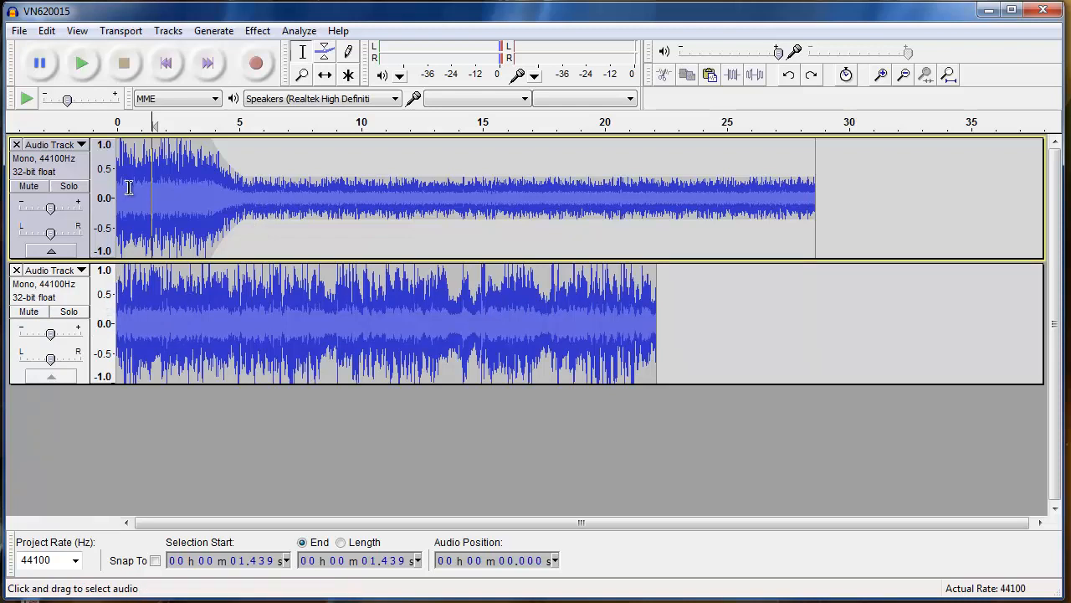
key(Home)
key(space)
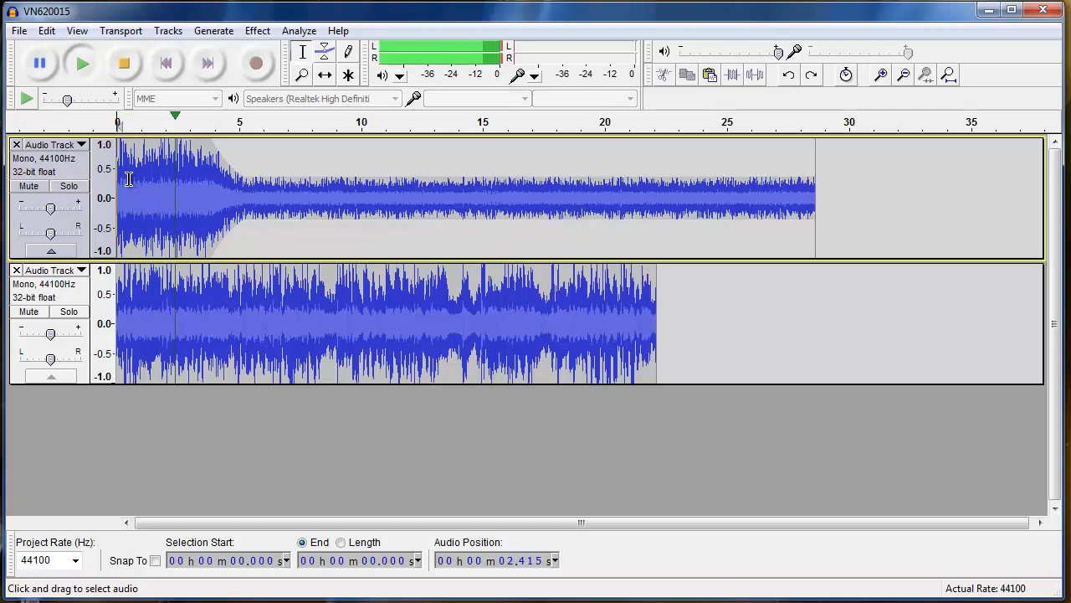
key(space)
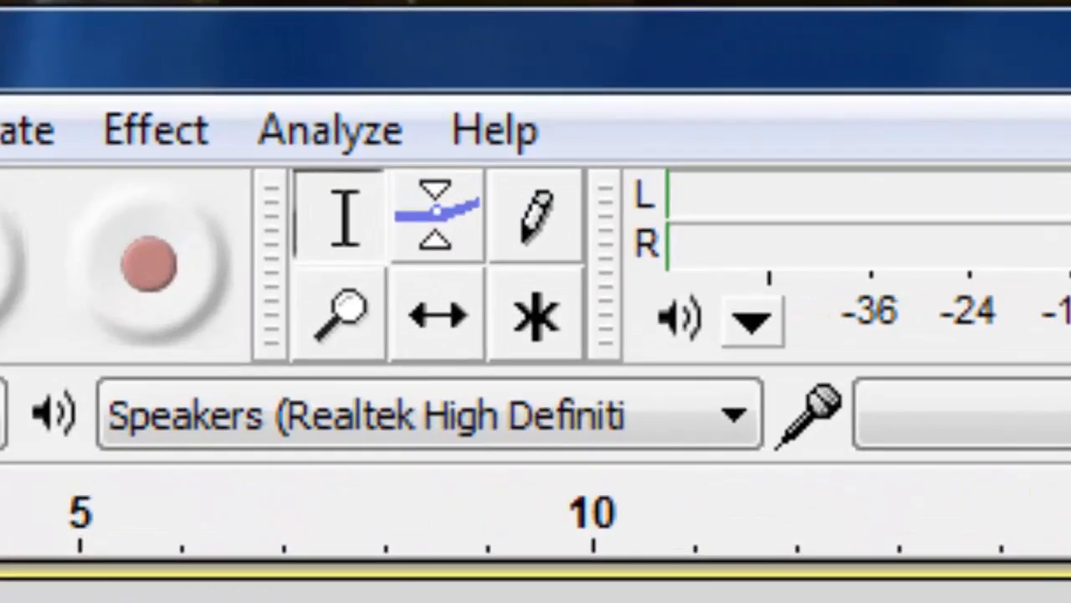
- Shift the second track's clip in time to start at about 4.8 s and play the mix from 0 s
click(469, 330)
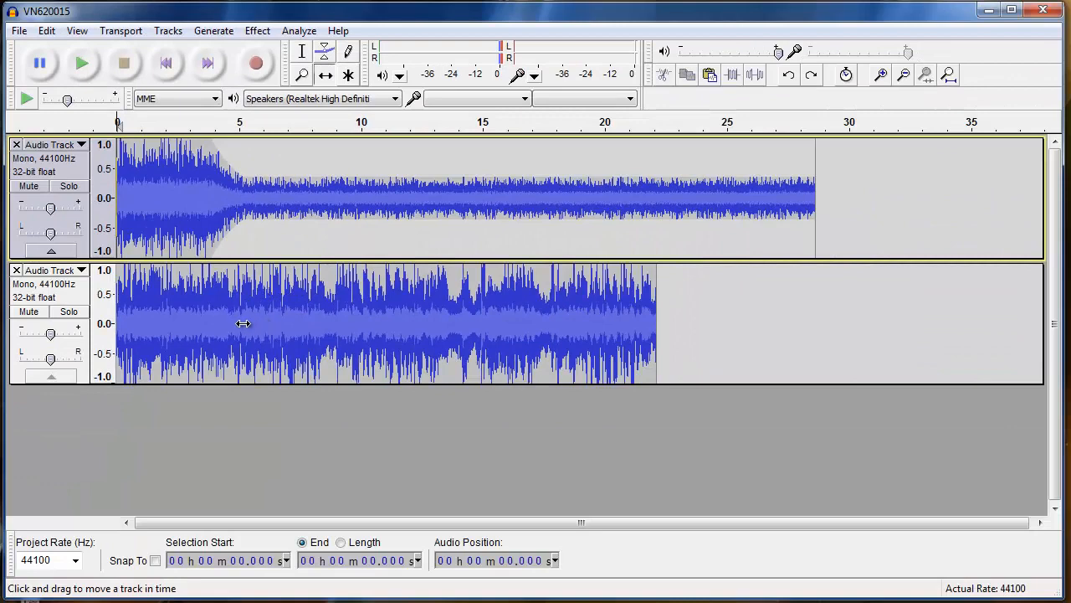
drag(243, 323, 361, 333)
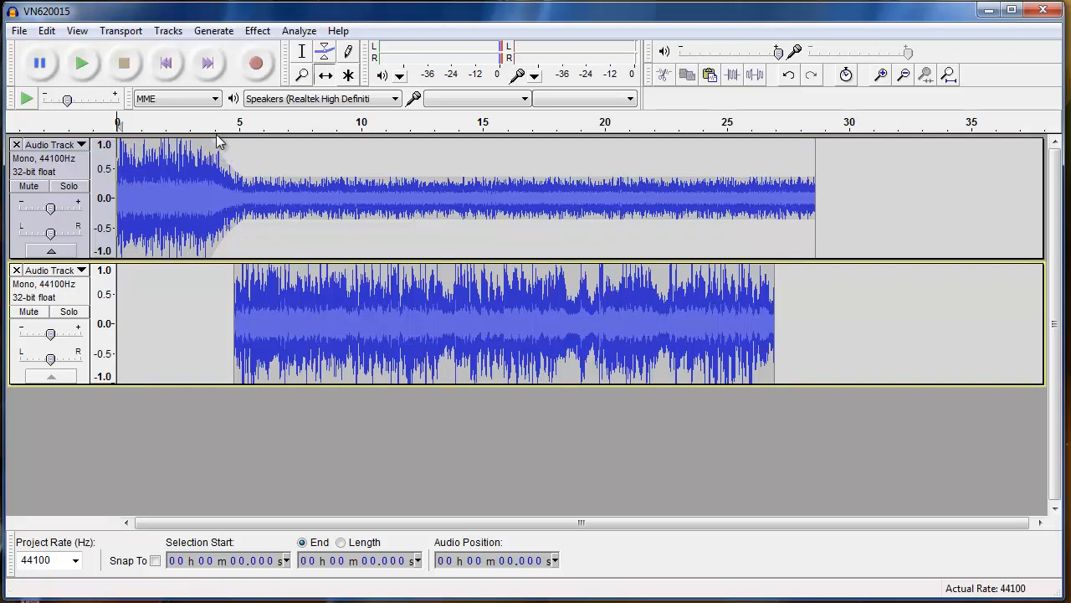
click(299, 55)
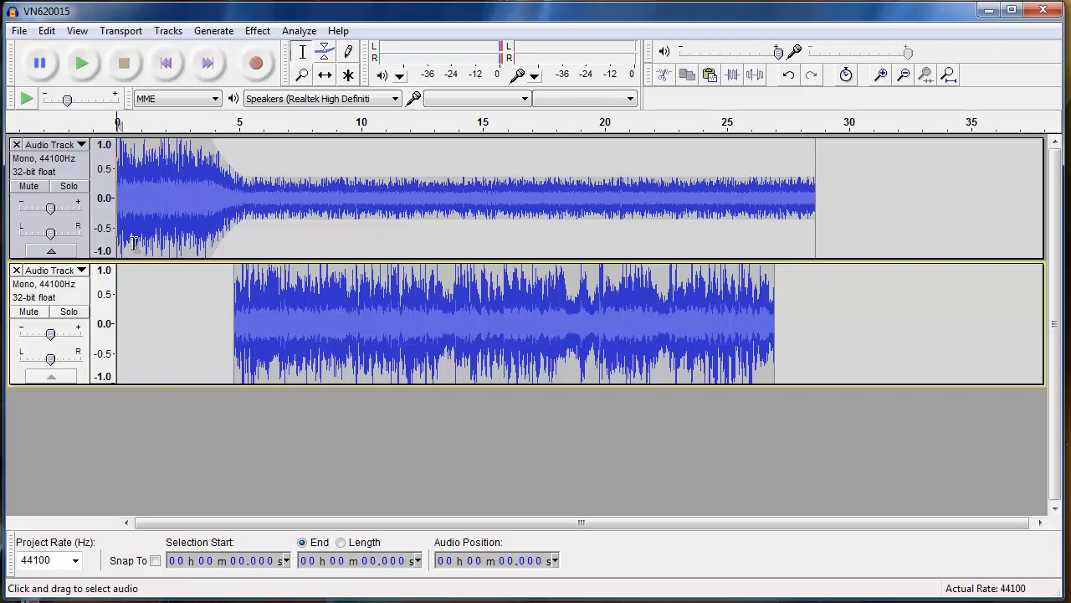
click(124, 276)
key(Home)
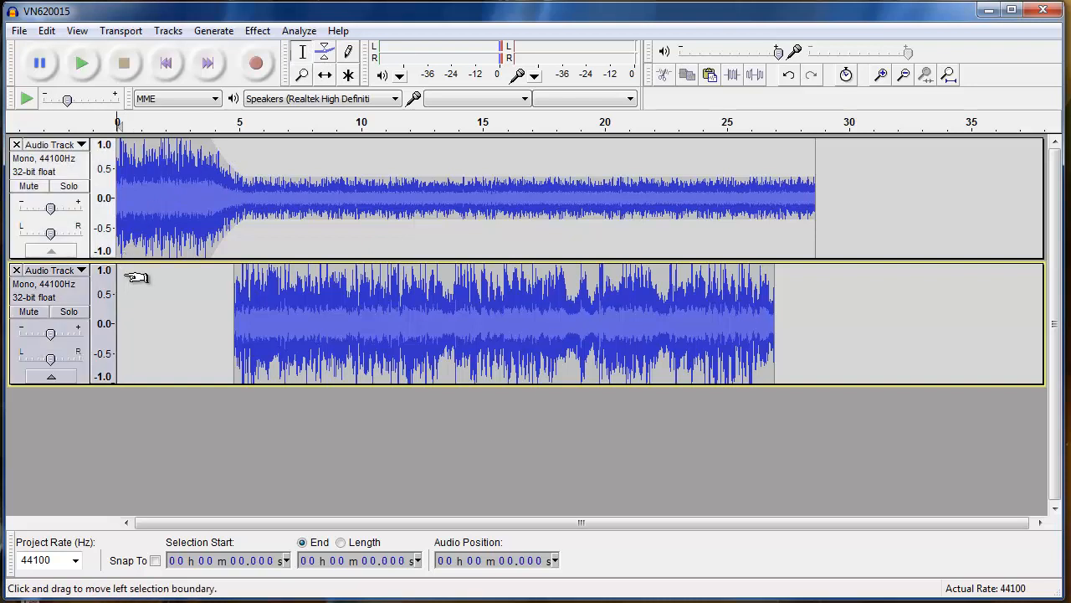
key(space)
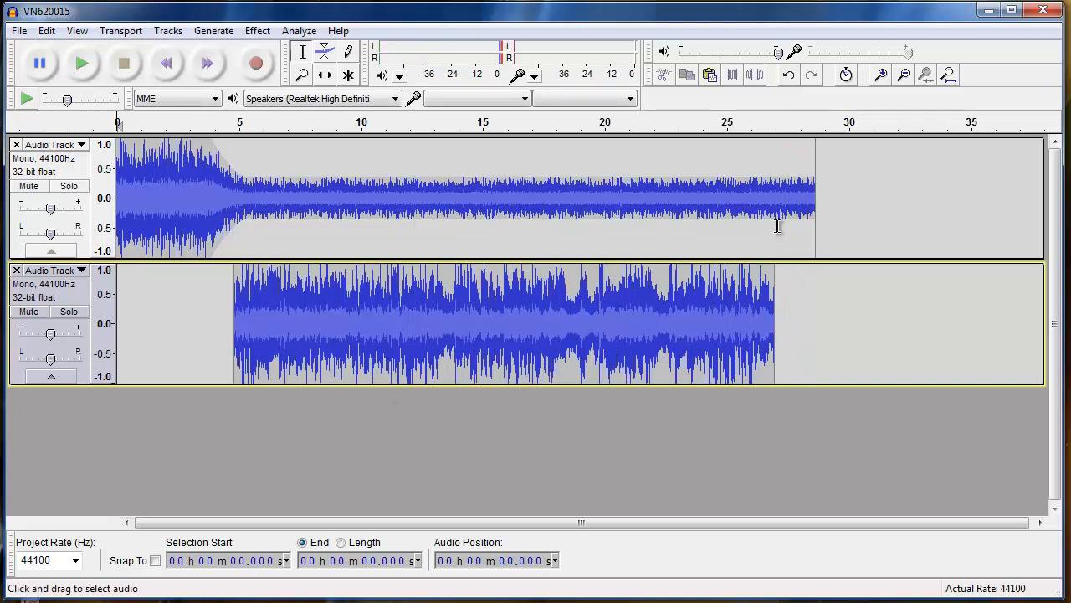
- Raise the first track's amplitude envelope back to full level between about 26.6 and 27.5 s
click(325, 52)
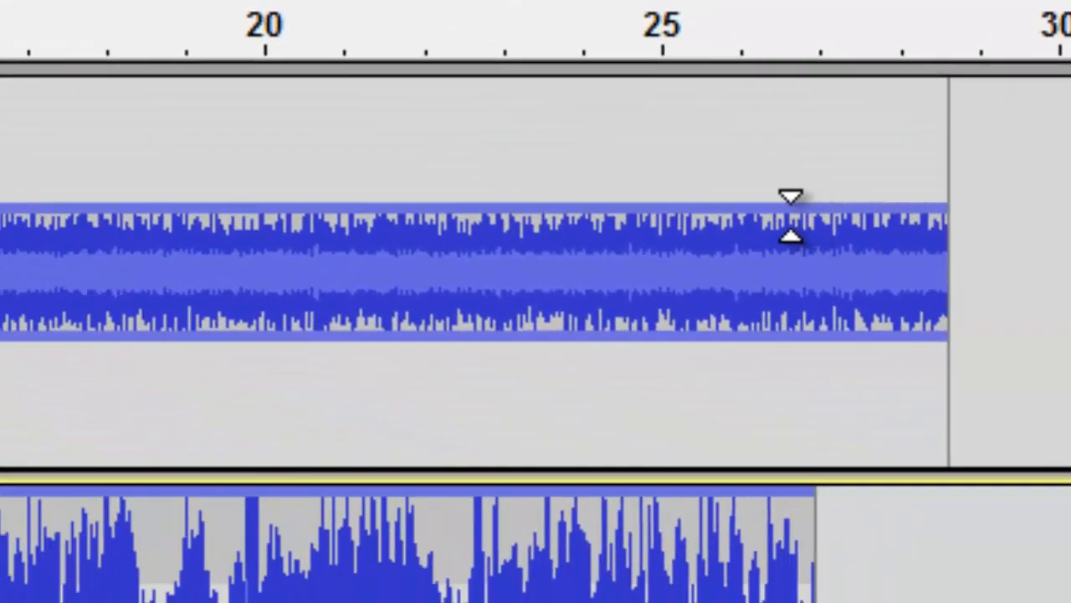
click(785, 214)
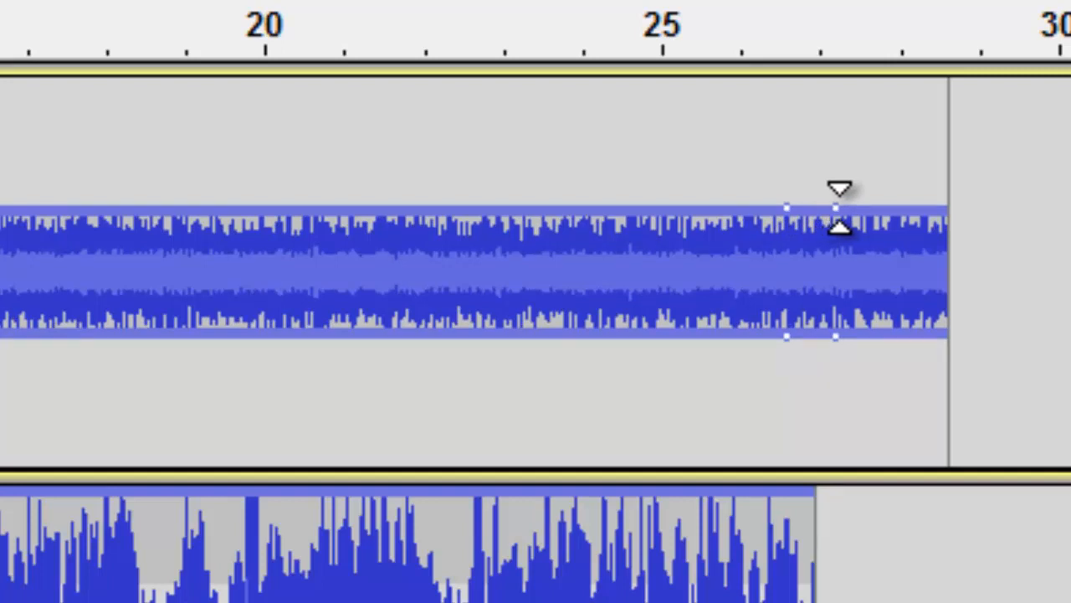
drag(840, 207, 865, 77)
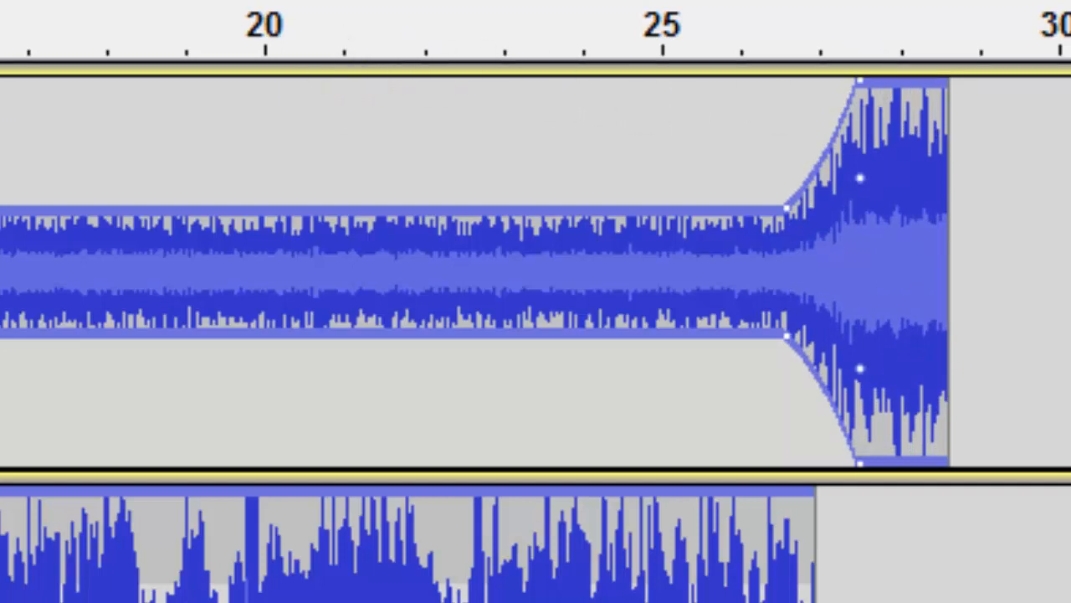
- Play the mix from about 20.8 s to check the volume rise near the end of the first track
key(F1)
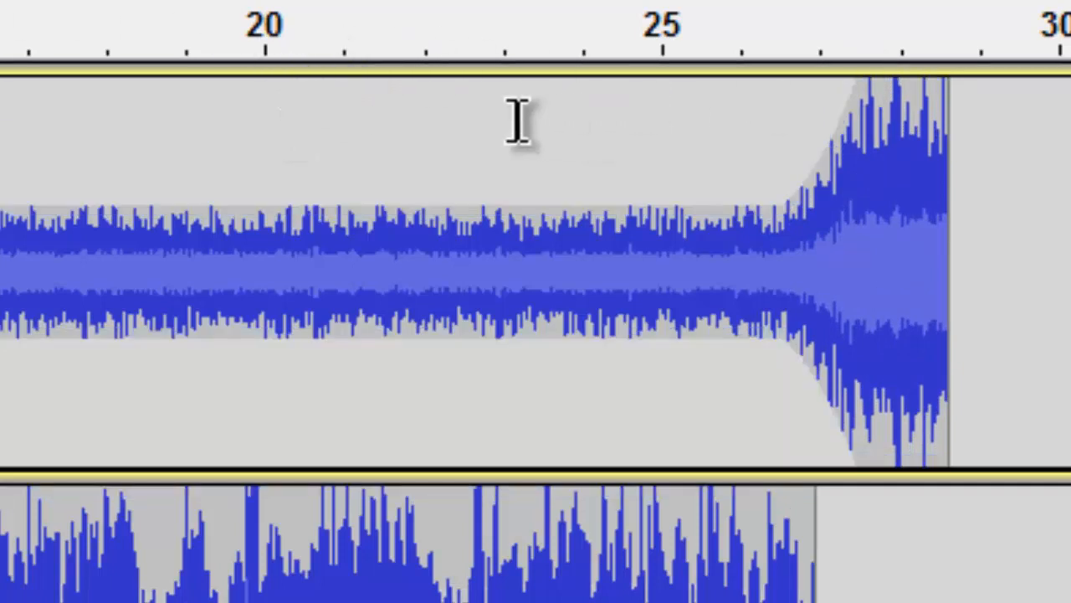
click(331, 148)
key(space)
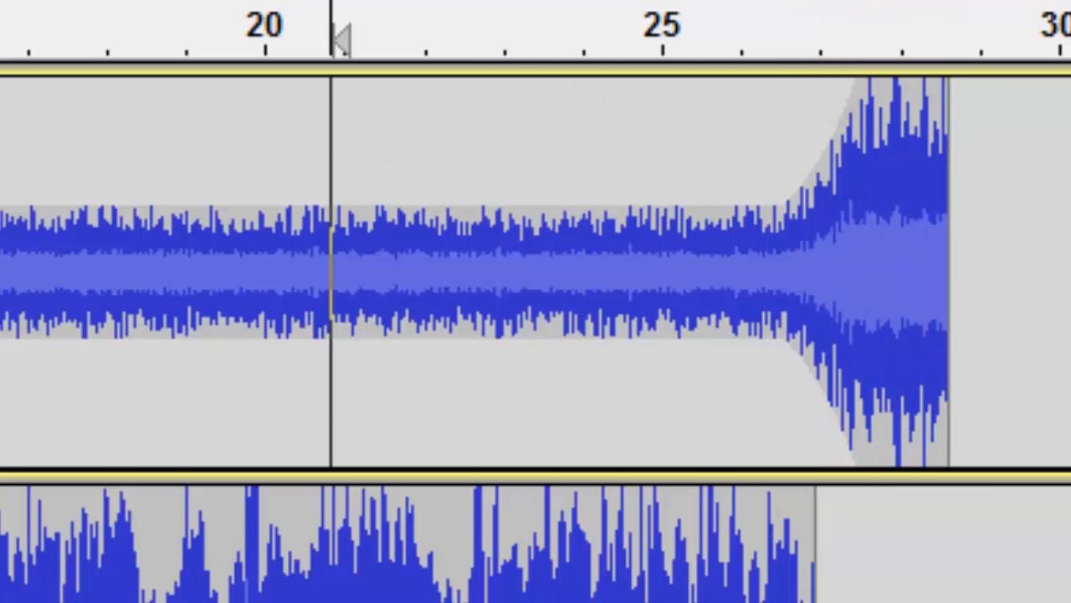
- Add an envelope fade-out to the end of the first track, from full level at about 28.1 s to near silence at the clip's end
key(F2)
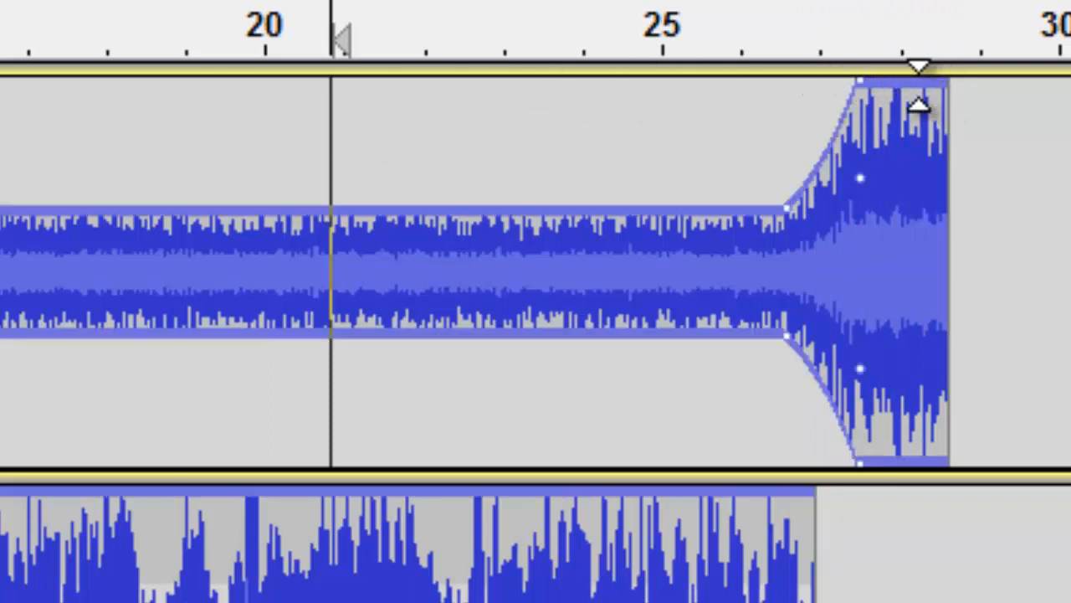
click(921, 96)
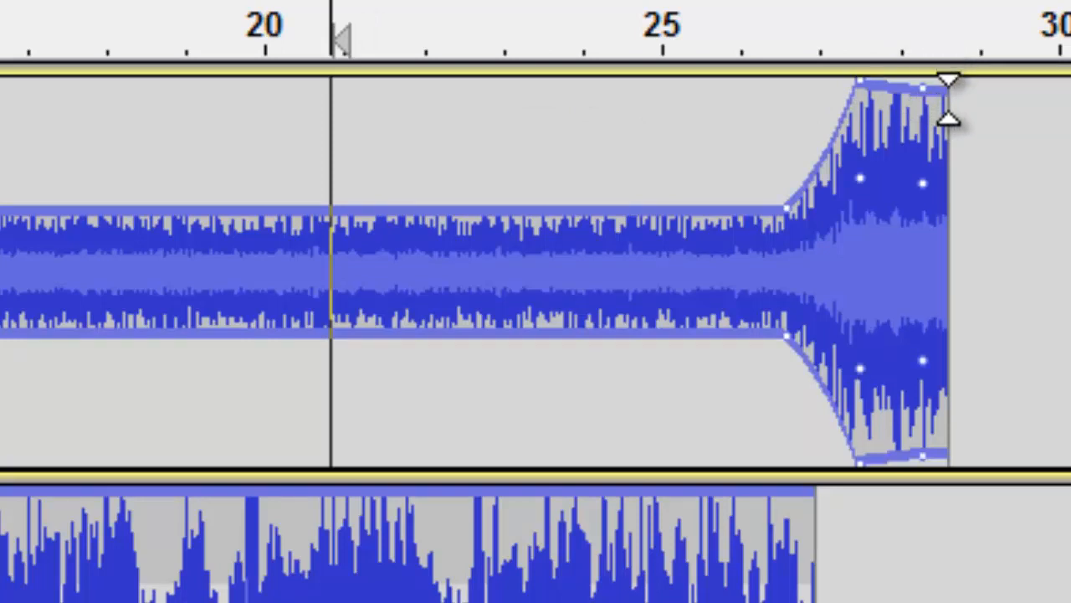
click(947, 92)
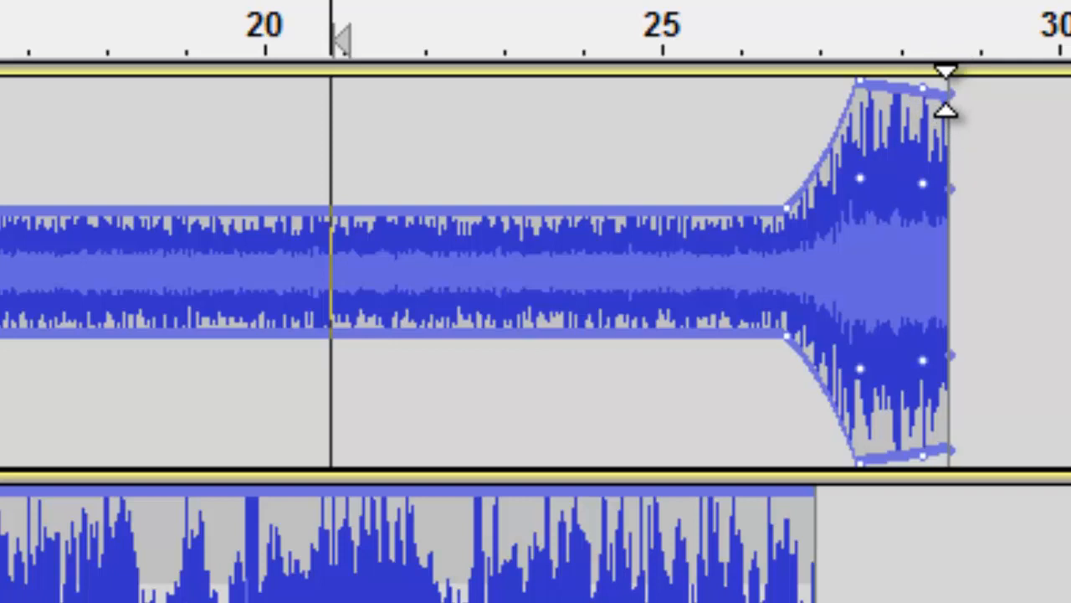
drag(946, 91, 967, 251)
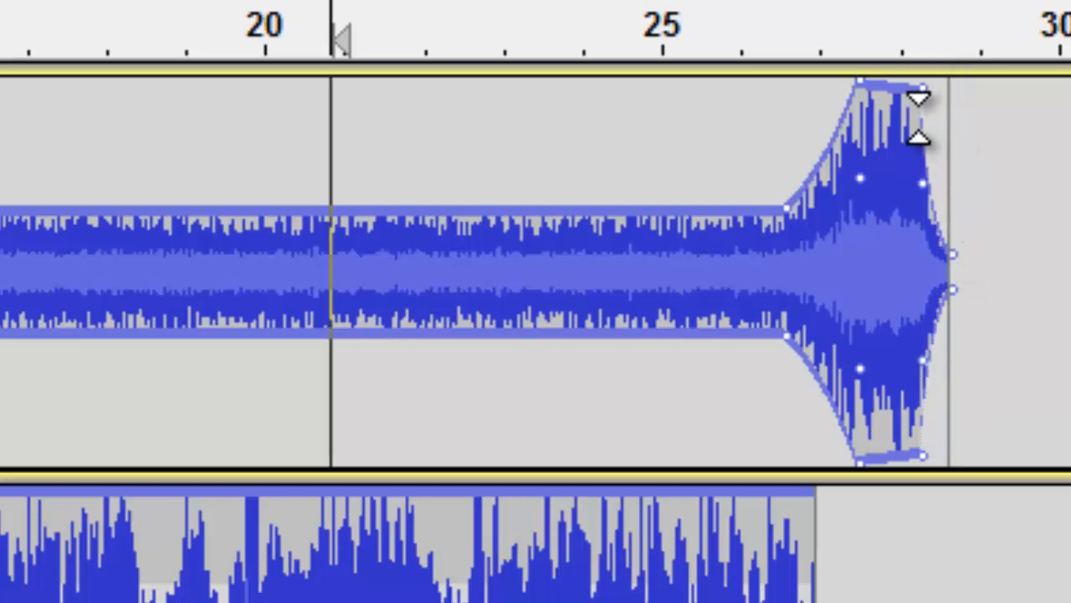
drag(918, 83, 905, 75)
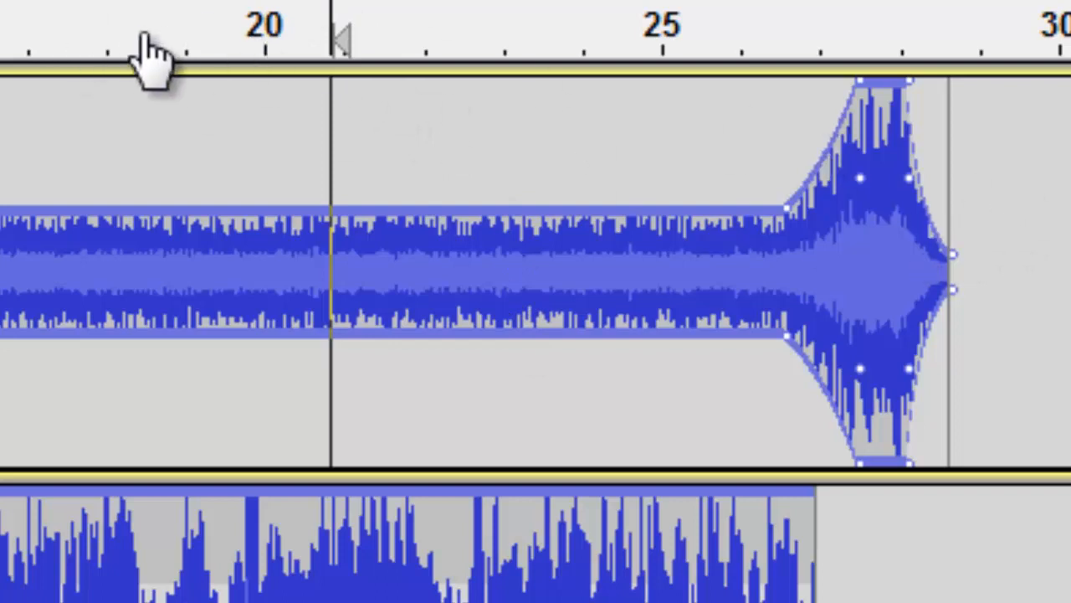
- Play the mix from about 20.2 s to check the closing fade-out
click(251, 4)
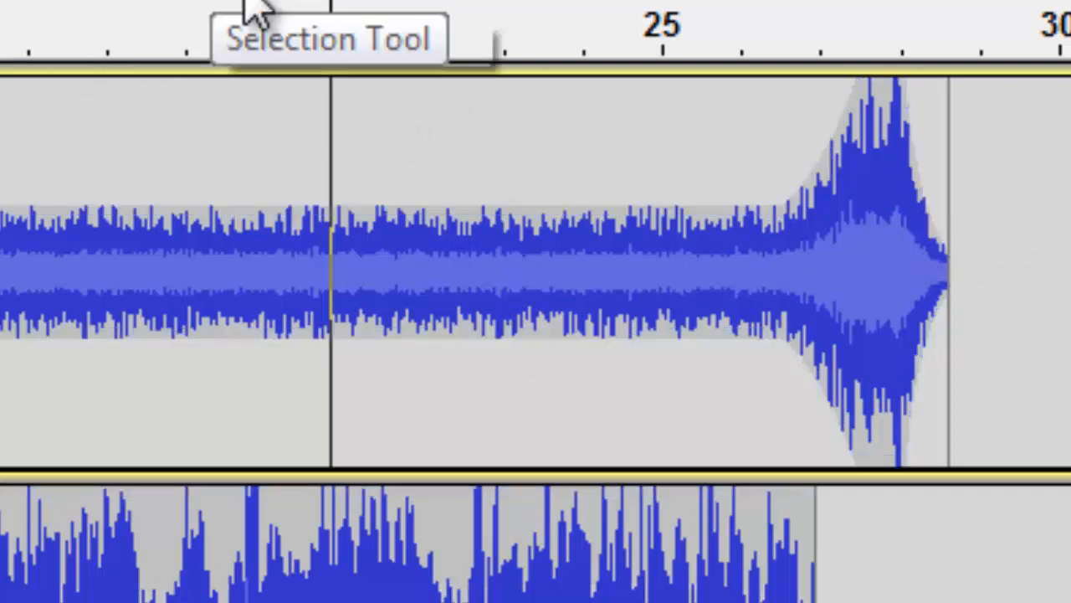
click(282, 112)
key(space)
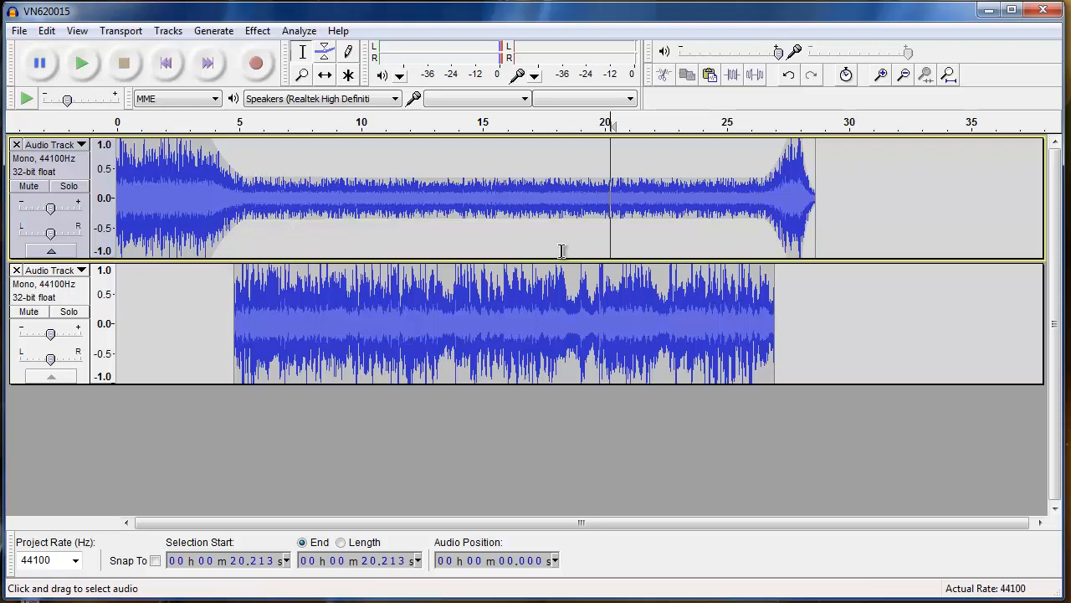
- Start exporting the two-track mix as an audio file
click(18, 31)
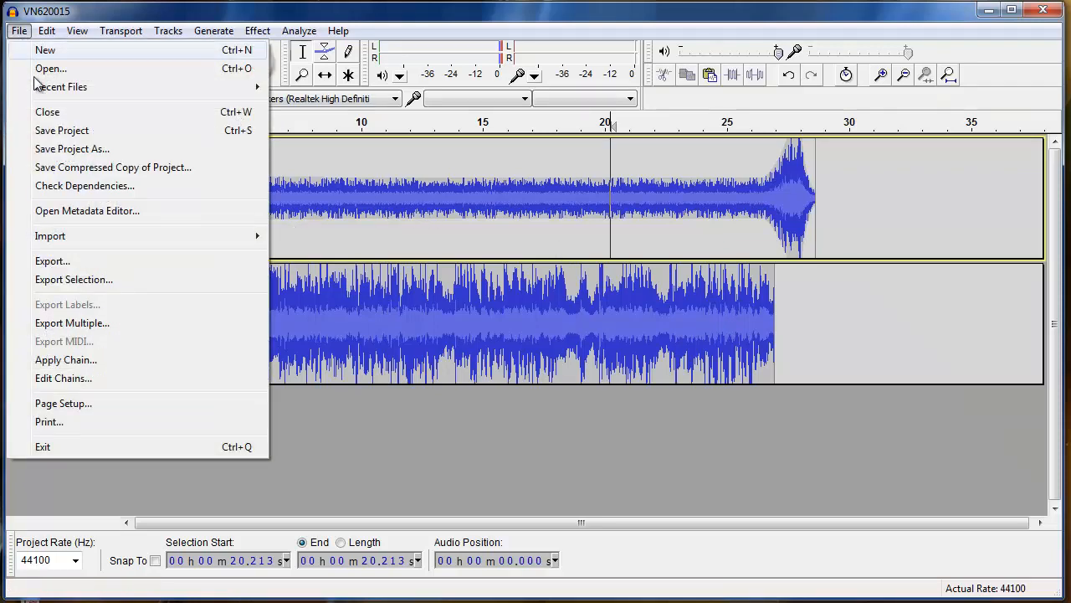
click(52, 260)
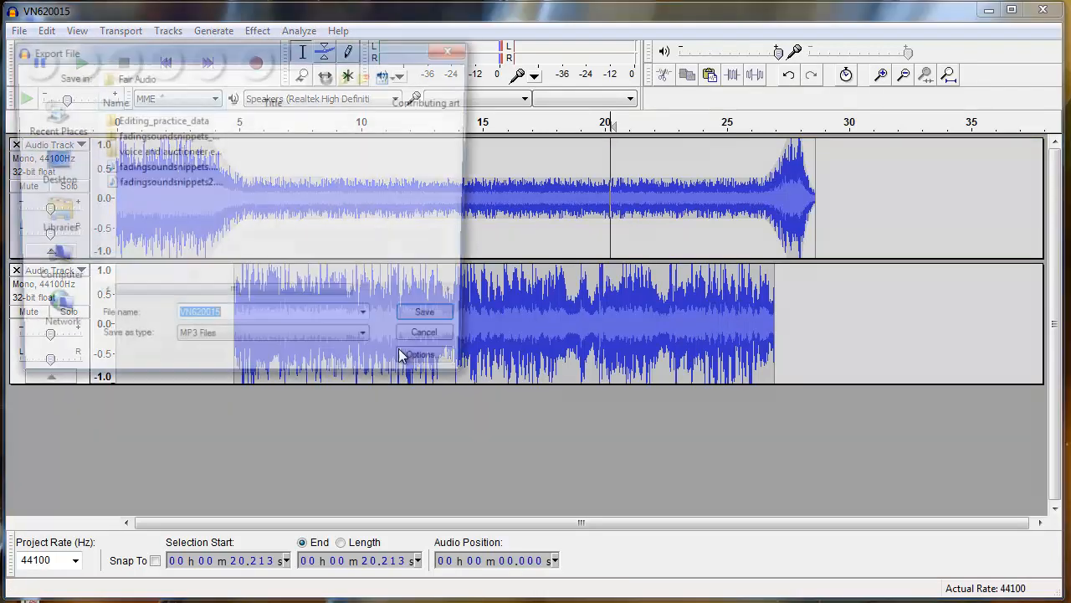